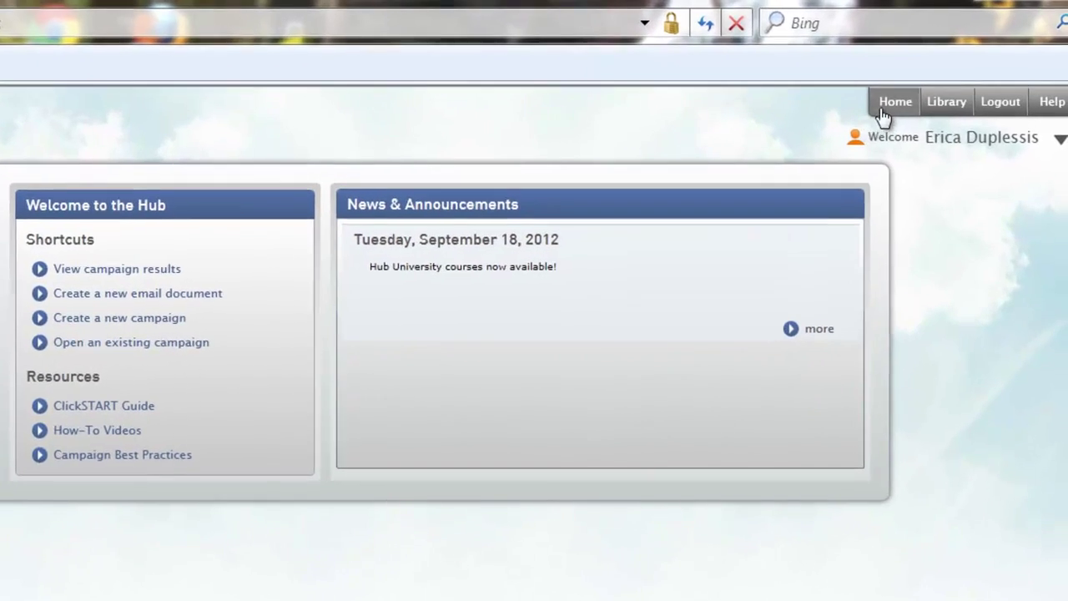
Open the design area and create a new email document from the Blank Template with the Person Audience
{"action": "mouse_move", "coordinate": [883, 119]}
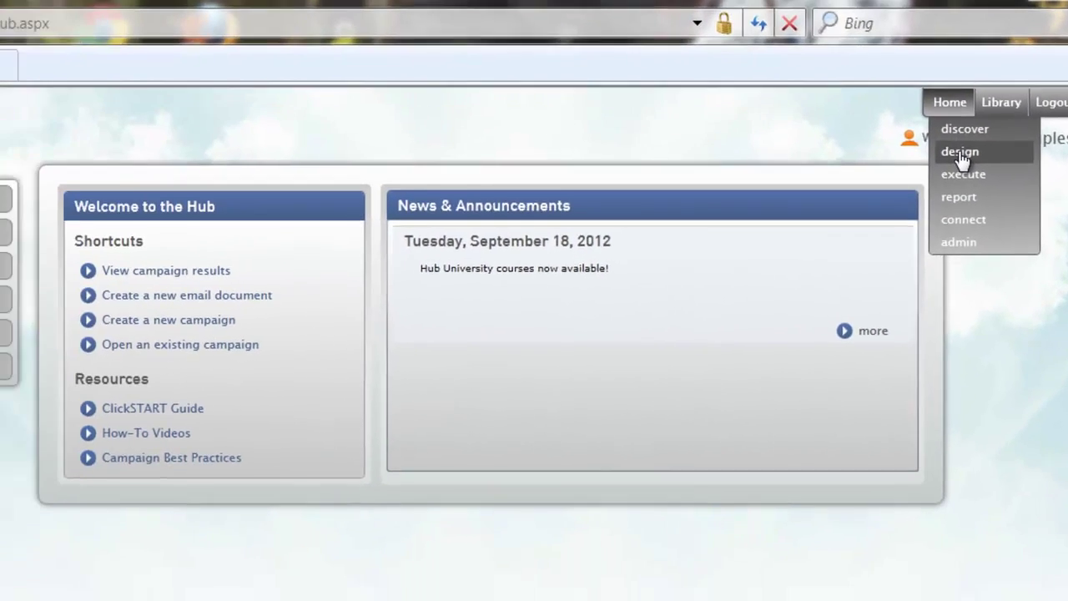
{"action": "left_click", "coordinate": [914, 174]}
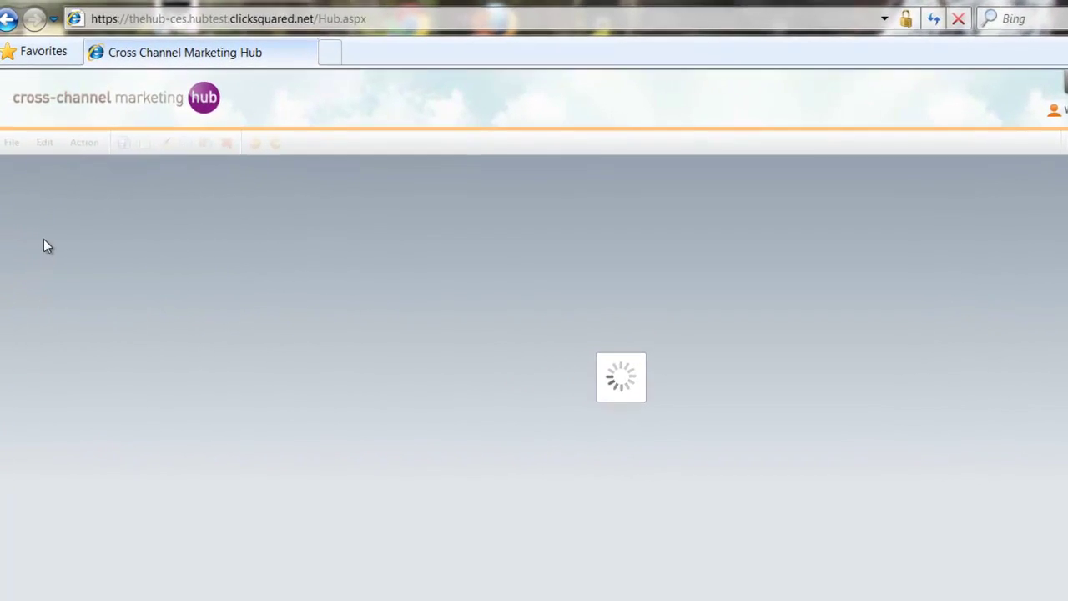
{"action": "left_click", "coordinate": [9, 142]}
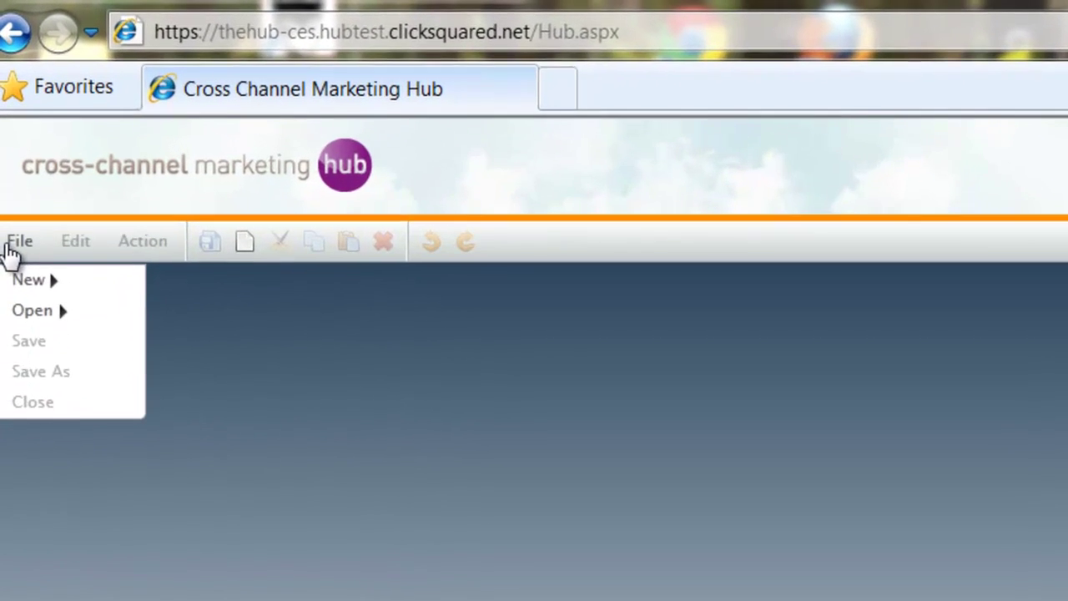
{"action": "mouse_move", "coordinate": [12, 277]}
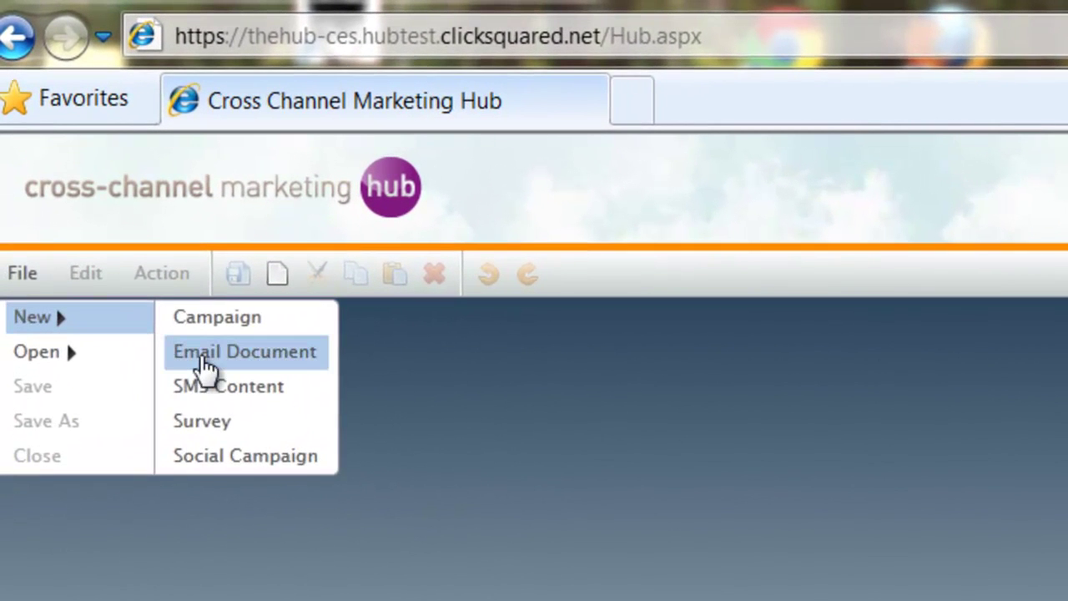
{"action": "left_click", "coordinate": [206, 358]}
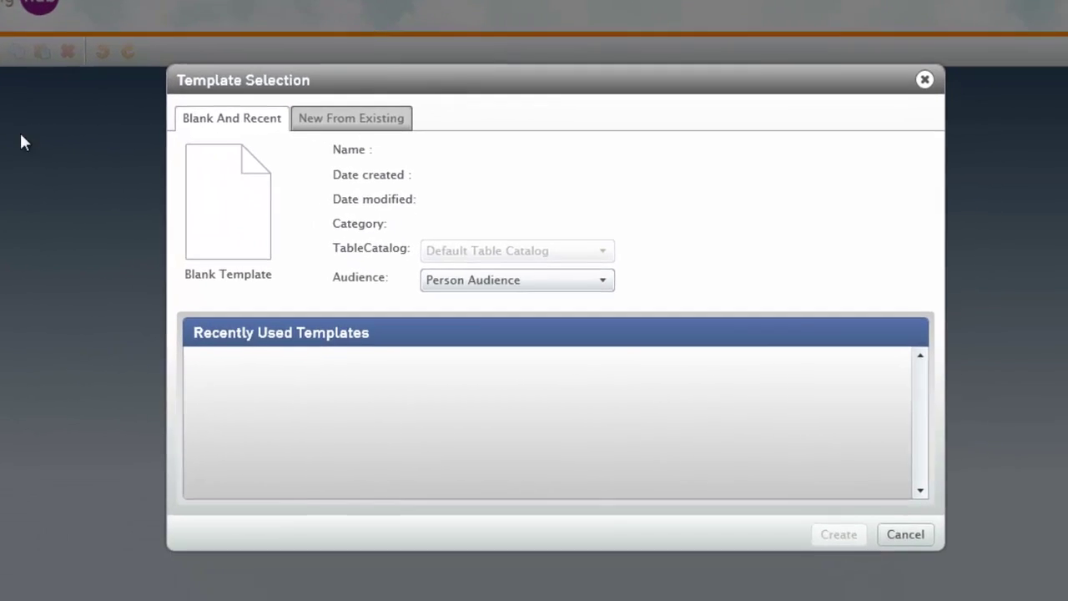
{"action": "left_click", "coordinate": [197, 218]}
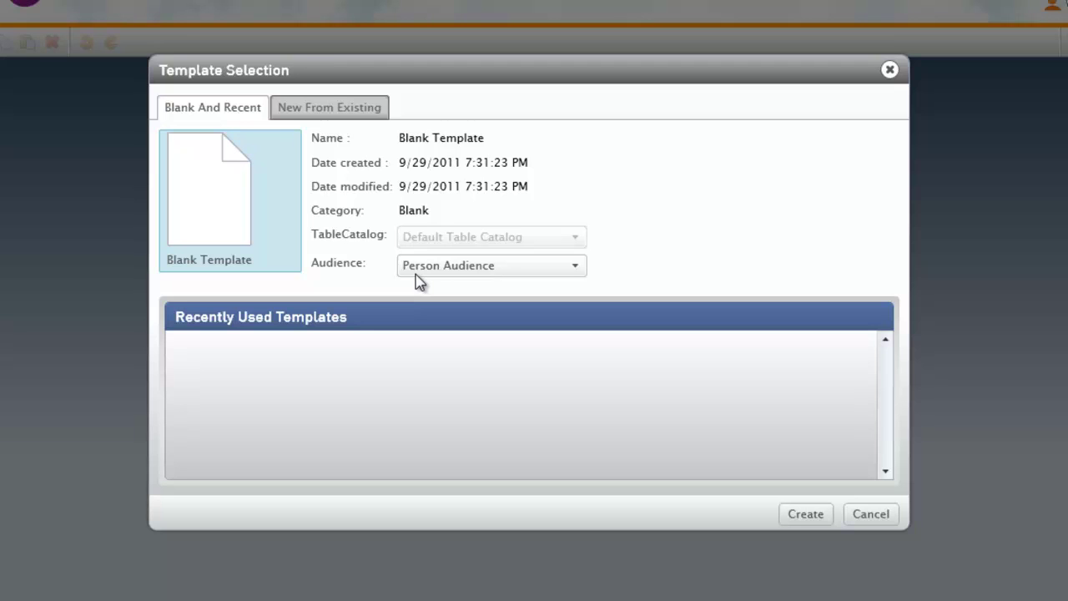
{"action": "left_click", "coordinate": [805, 514]}
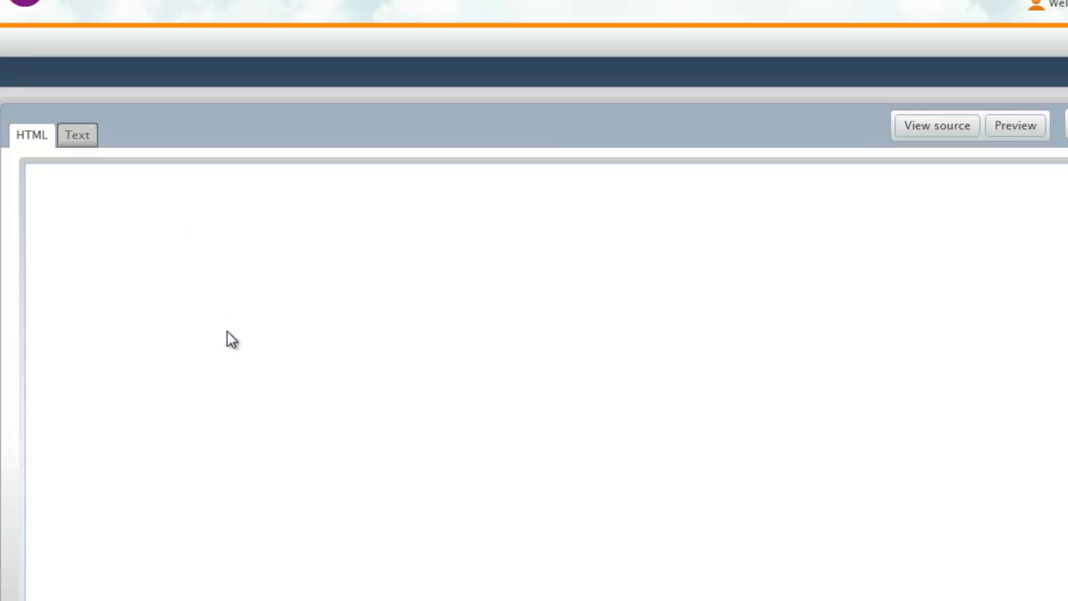
Switch to TextPad and copy the entire contents of clickgrand.txt
{"action": "mouse_move", "coordinate": [200, 600]}
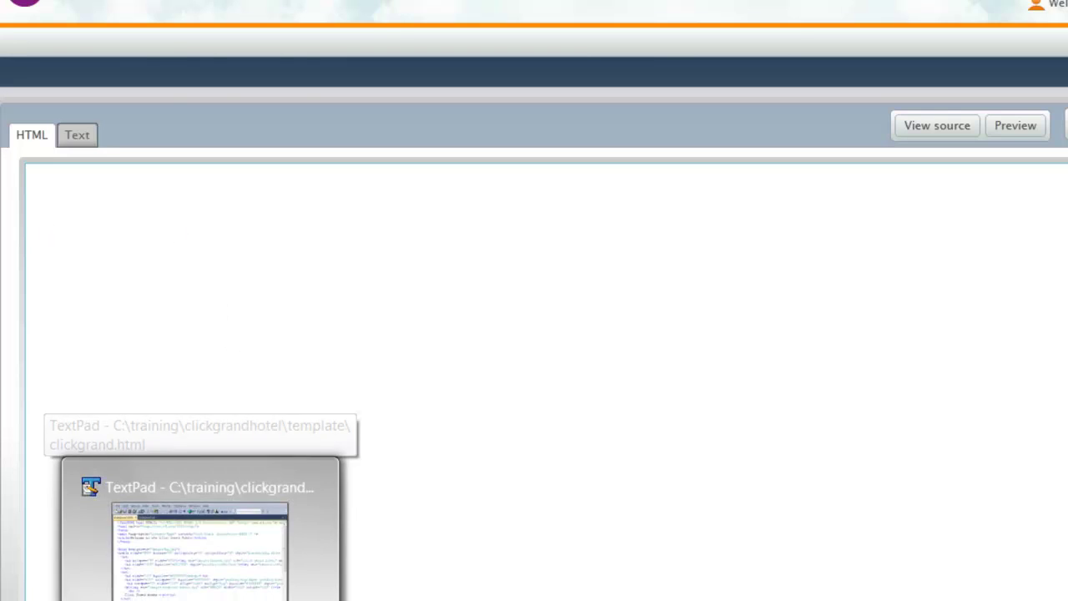
{"action": "left_click", "coordinate": [201, 542]}
{"action": "left_click", "coordinate": [379, 90]}
{"action": "left_click", "coordinate": [434, 234]}
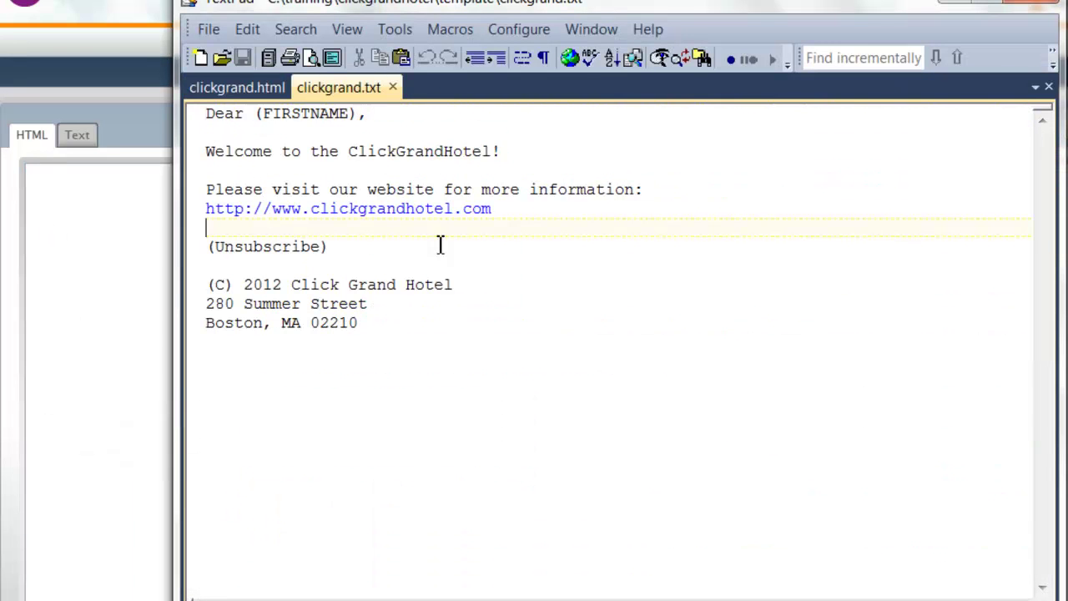
{"action": "key", "text": "ctrl+a"}
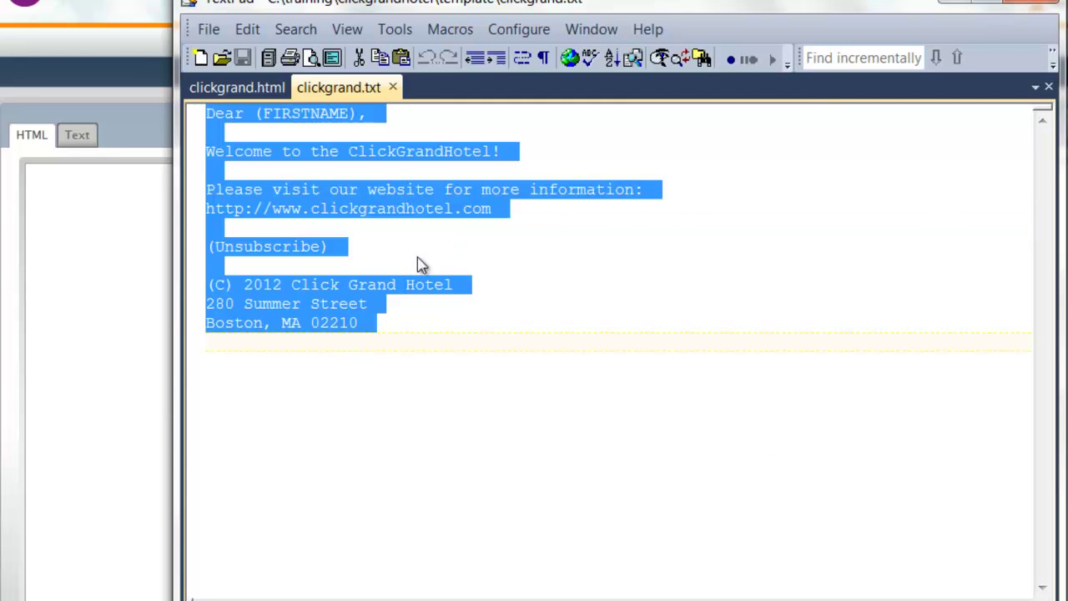
{"action": "right_click", "coordinate": [331, 197]}
{"action": "left_click", "coordinate": [367, 263]}
Switch back to Cross Channel Marketing Hub and paste the copied content into the email document's text version
{"action": "left_click", "coordinate": [154, 180]}
{"action": "left_click", "coordinate": [81, 138]}
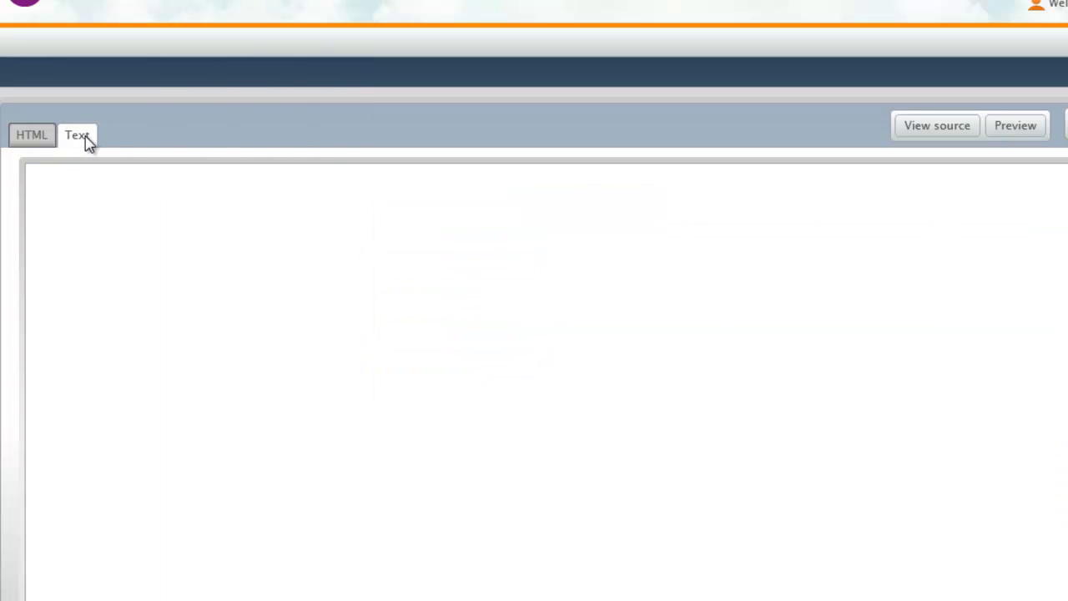
{"action": "left_click", "coordinate": [133, 240]}
{"action": "key", "text": "ctrl+v"}
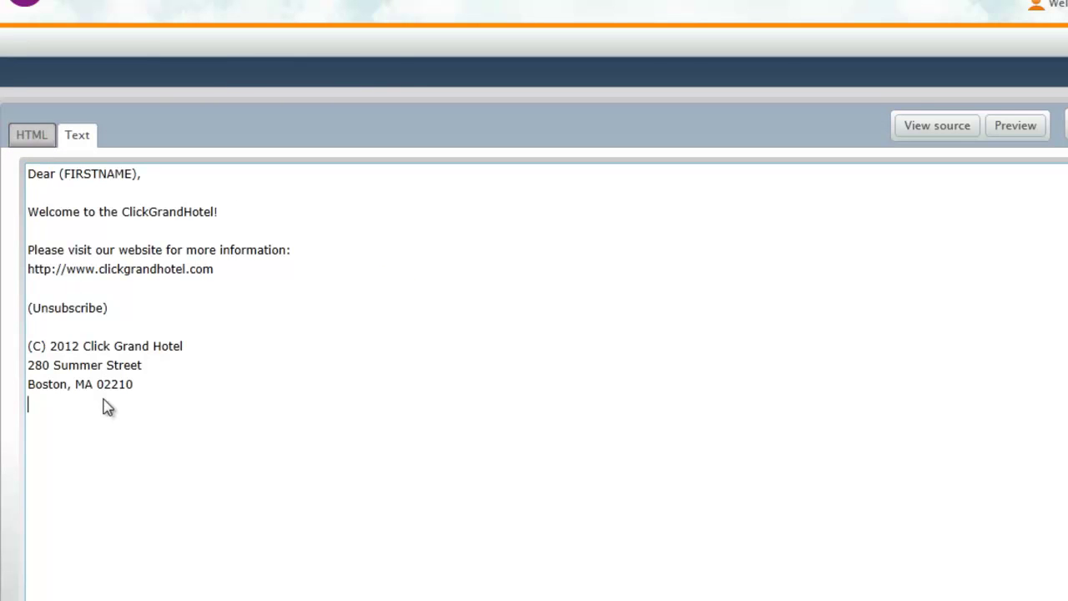
Copy the entire contents of clickgrand.html from TextPad and paste the code into the email document's HTML version
{"action": "left_click", "coordinate": [32, 135]}
{"action": "key", "text": "alt+Tab"}
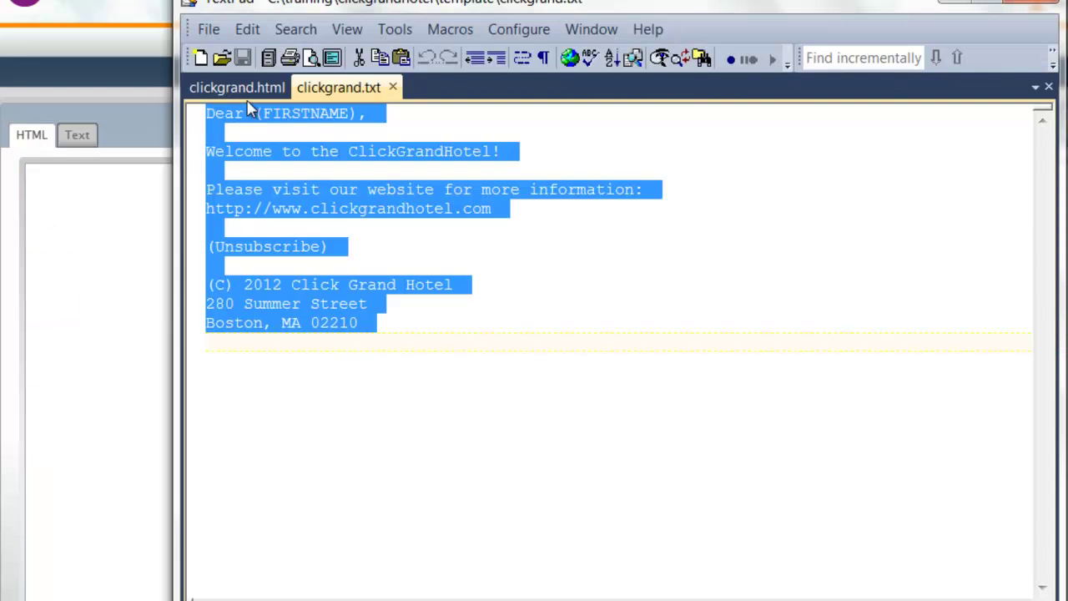
{"action": "left_click", "coordinate": [237, 87]}
{"action": "left_click", "coordinate": [337, 230]}
{"action": "key", "text": "ctrl+a"}
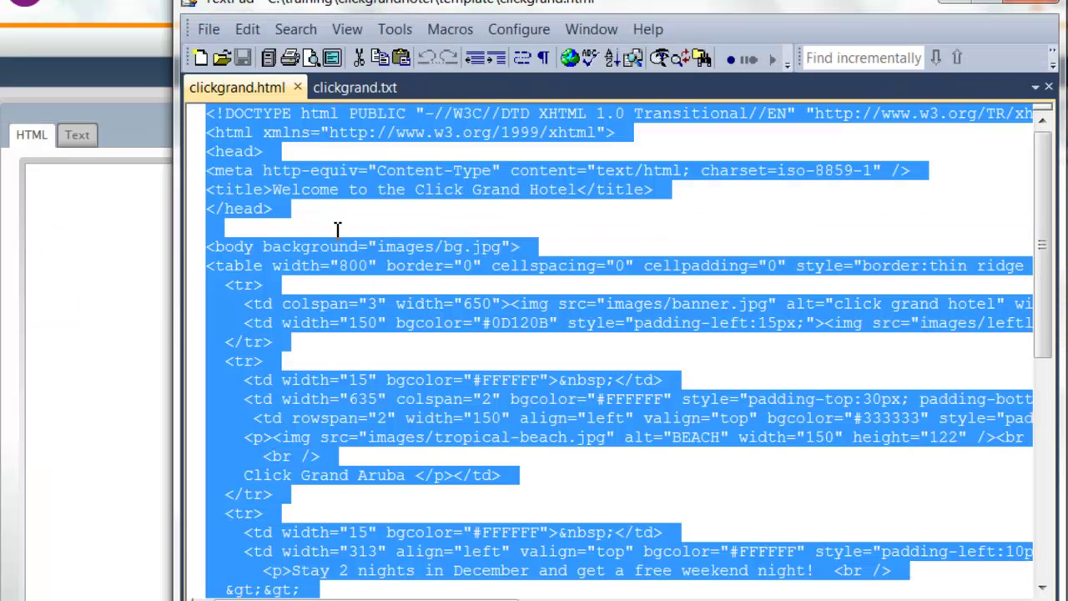
{"action": "key", "text": "ctrl+c"}
{"action": "left_click", "coordinate": [95, 217]}
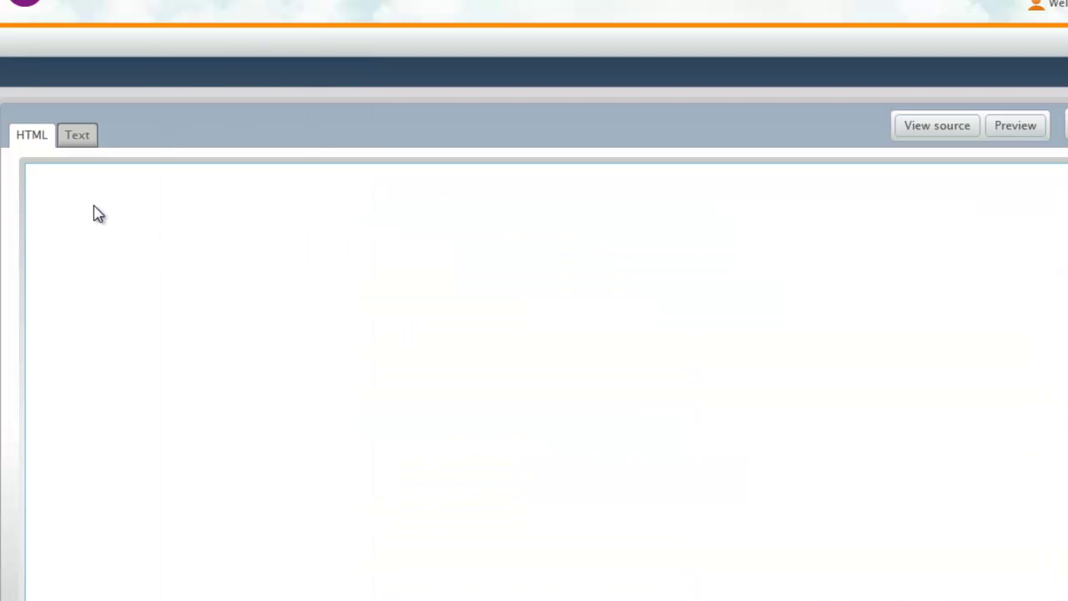
{"action": "key", "text": "ctrl+v"}
{"action": "scroll", "coordinate": [372, 336], "scroll_direction": "up", "scroll_amount": 10}
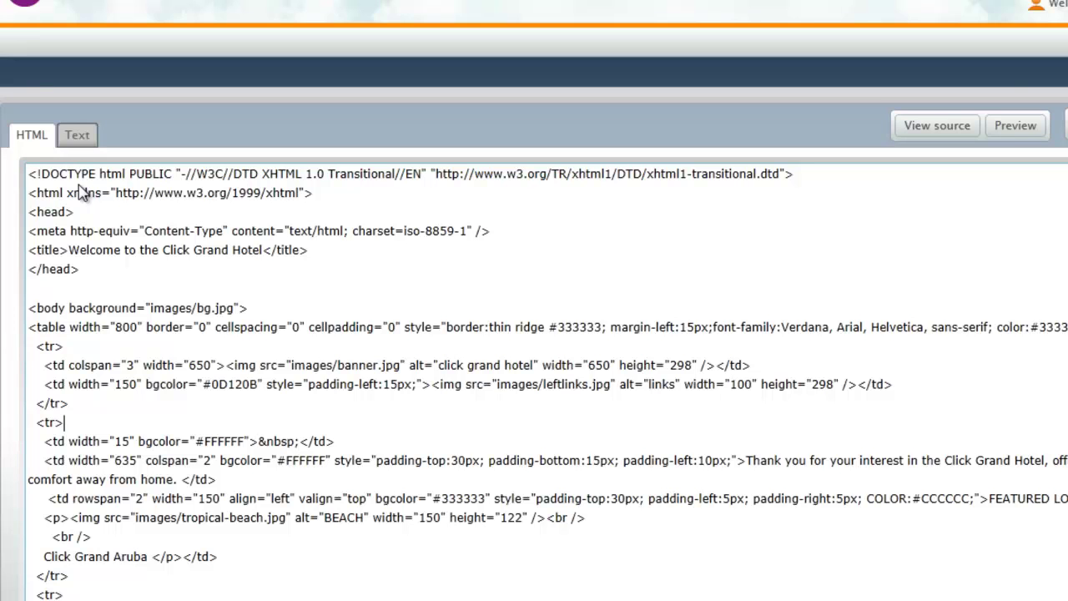
Insert the Person table's First Name field before the (FIRSTNAME) placeholder in the text version's greeting
{"action": "left_click", "coordinate": [78, 137]}
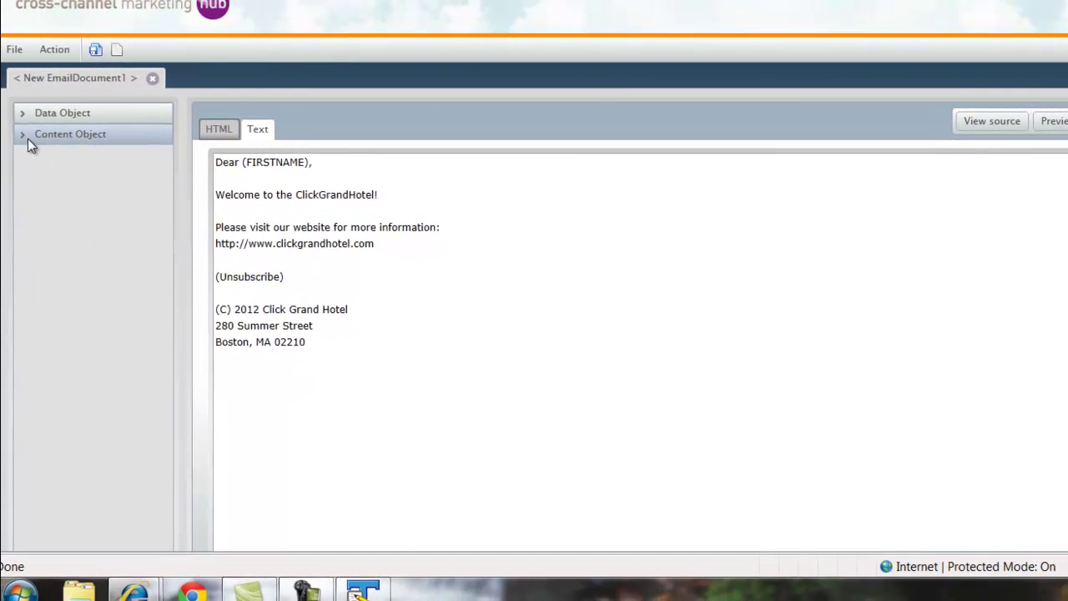
{"action": "left_click", "coordinate": [25, 119]}
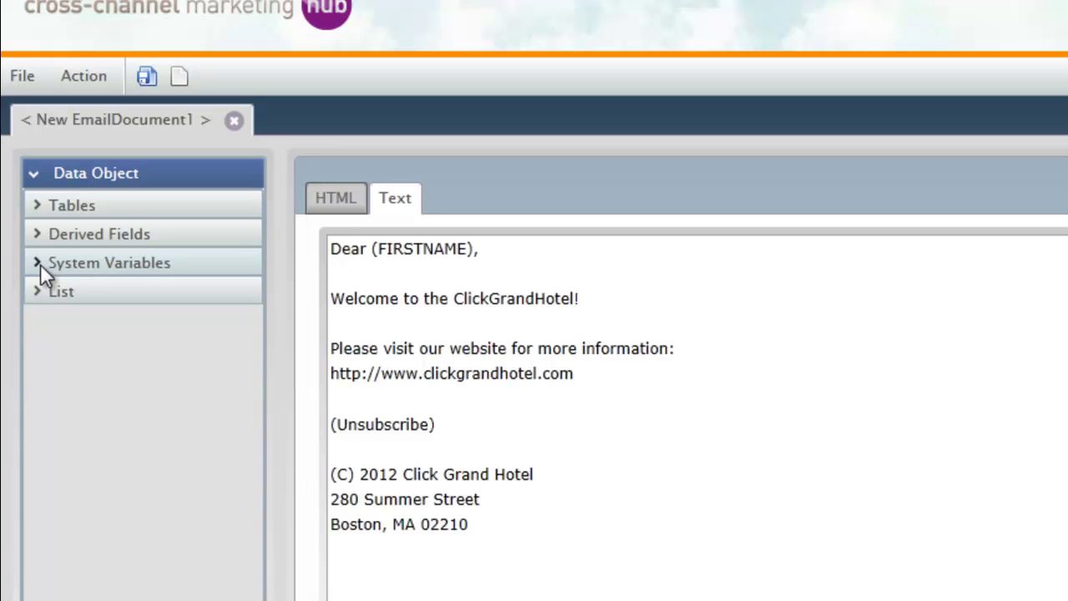
{"action": "left_click", "coordinate": [32, 207]}
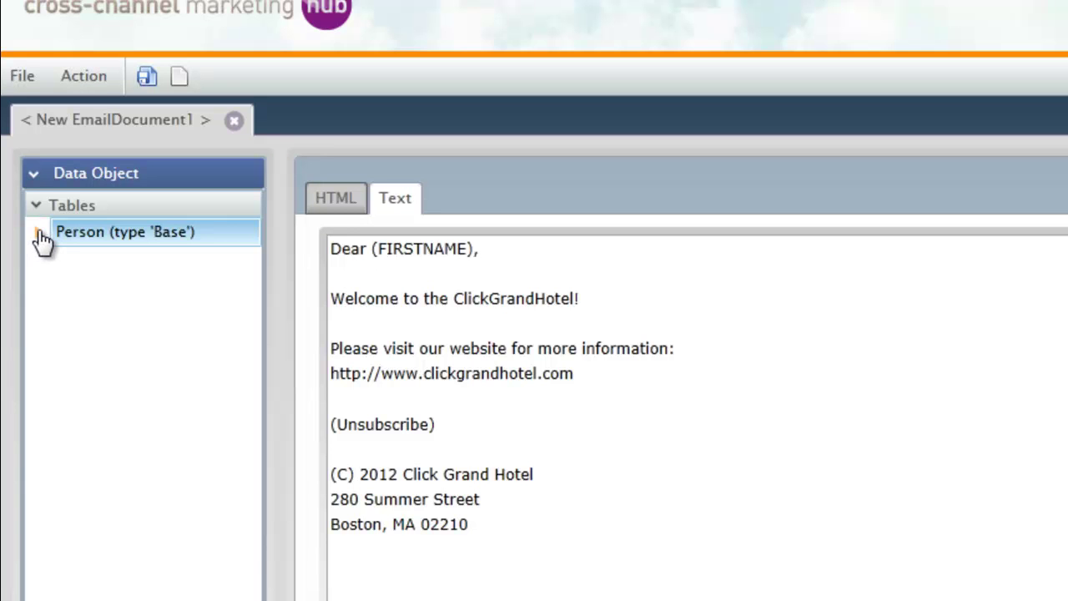
{"action": "left_click", "coordinate": [38, 235]}
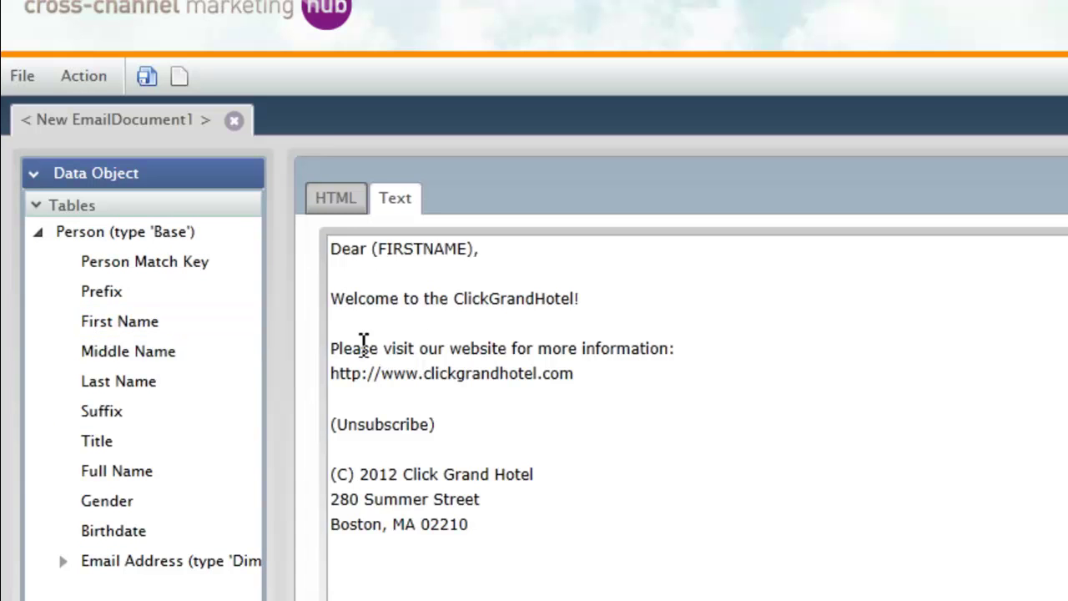
{"action": "left_click", "coordinate": [377, 253]}
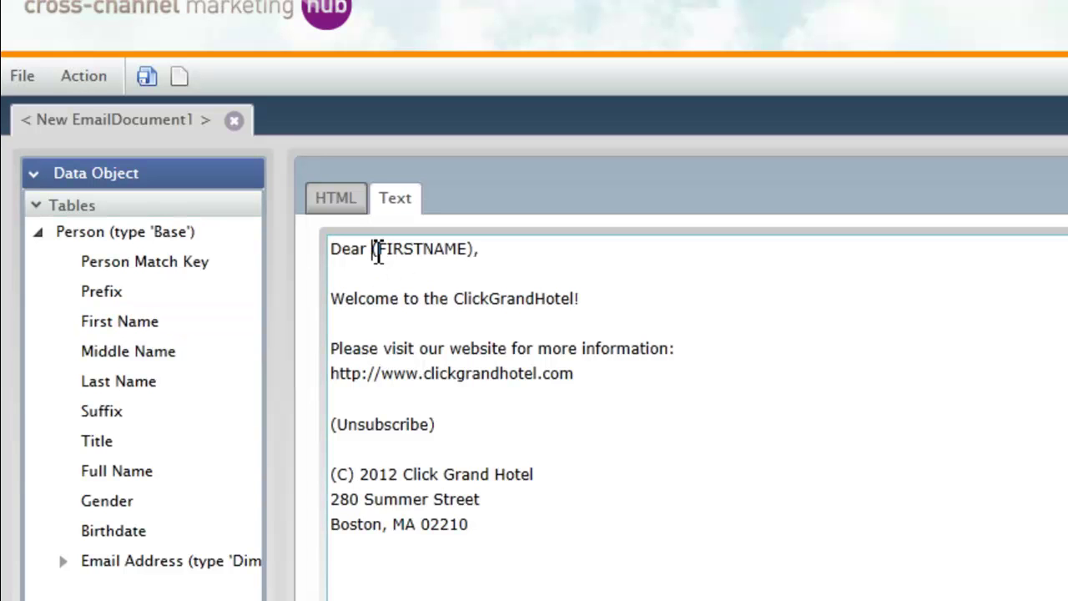
{"action": "left_click", "coordinate": [125, 317]}
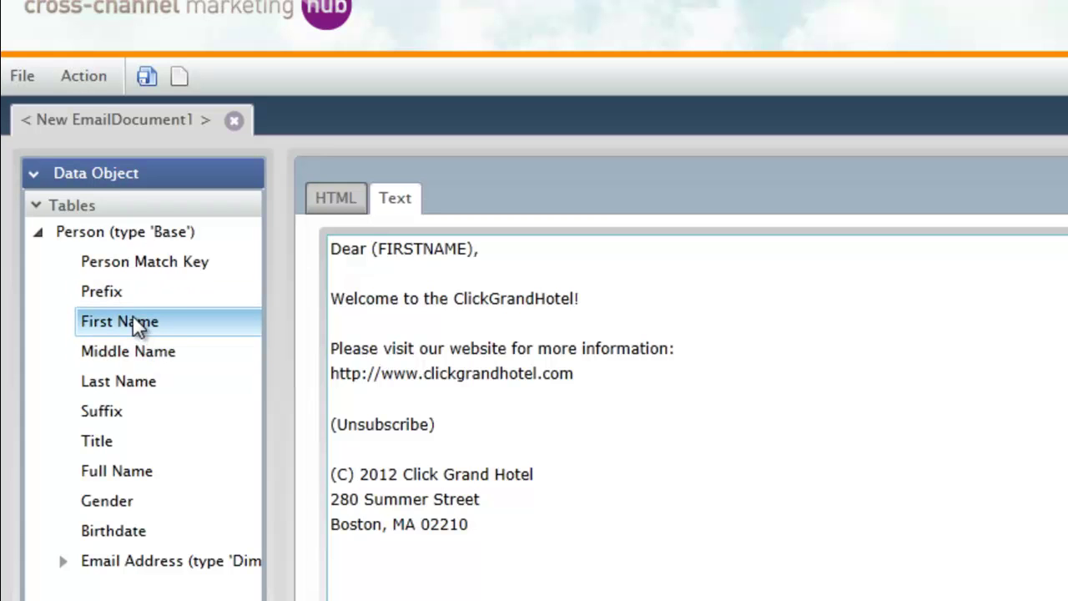
{"action": "left_click_drag", "start_coordinate": [138, 325], "coordinate": [492, 259]}
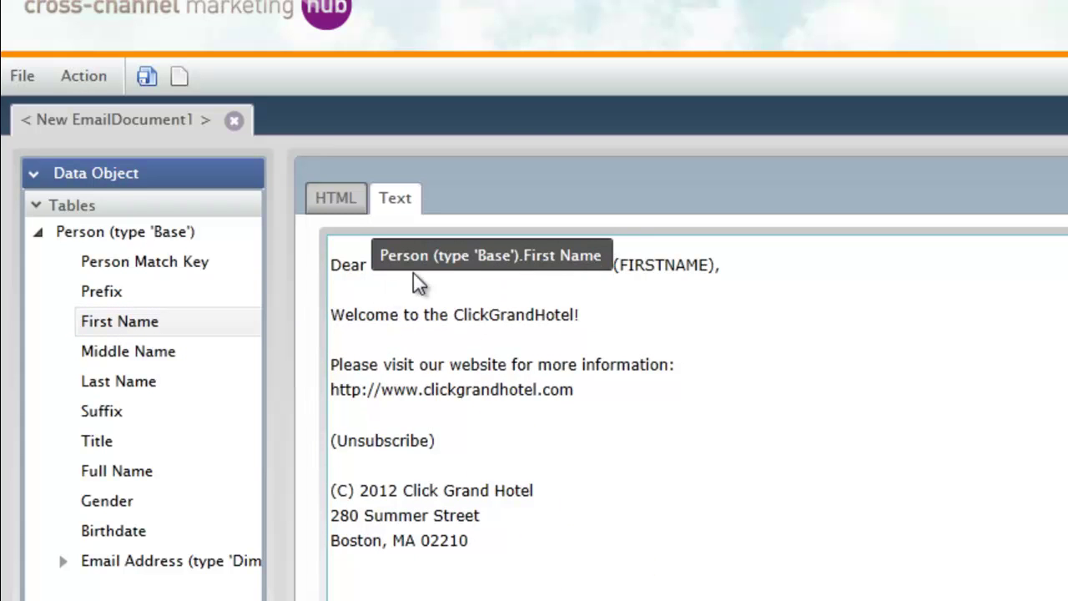
Delete the (FIRSTNAME) placeholder after the inserted First Name field, keeping the comma
{"action": "key", "text": "Delete"}
{"action": "key", "text": "Delete"}
{"action": "key", "text": "Delete"}
{"action": "key", "text": "Delete"}
{"action": "key", "text": "Delete"}
{"action": "key", "text": "Delete"}
{"action": "key", "text": "Delete"}
{"action": "key", "text": "Delete"}
{"action": "key", "text": "Delete"}
{"action": "key", "text": "Delete"}
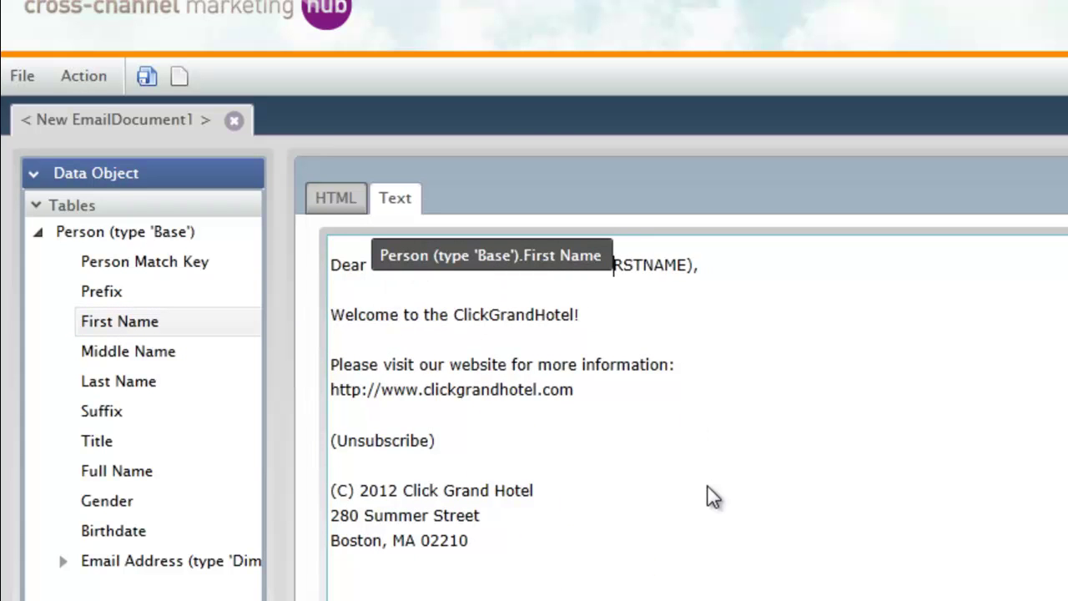
{"action": "key", "text": "Delete"}
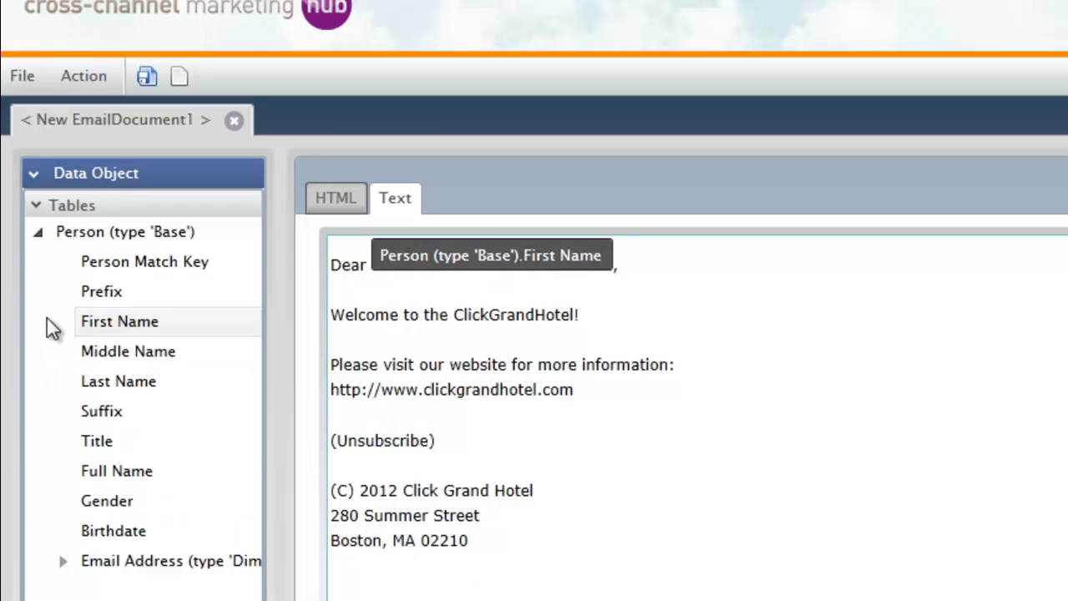
Add the line "To view this online:" above the greeting in the text version and insert the Web View Link Object beneath it
{"action": "left_click", "coordinate": [32, 174]}
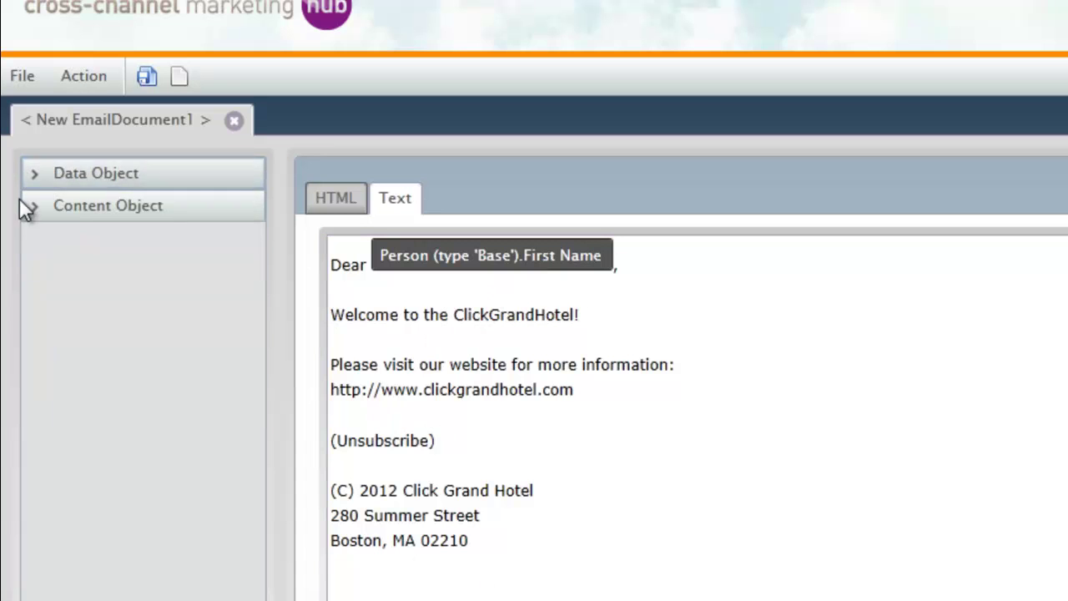
{"action": "left_click", "coordinate": [36, 207]}
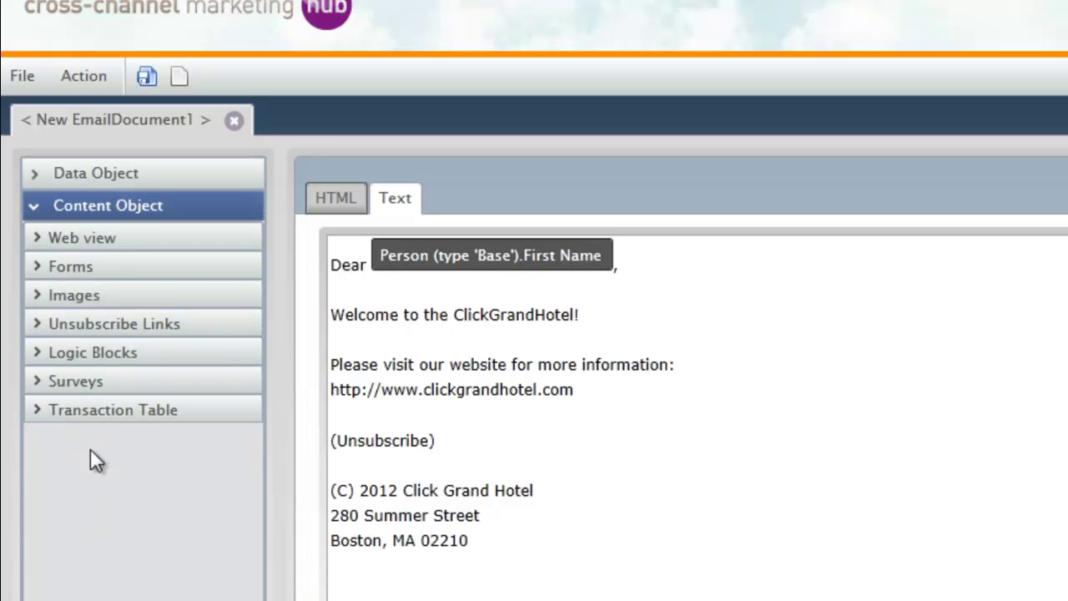
{"action": "left_click", "coordinate": [31, 236]}
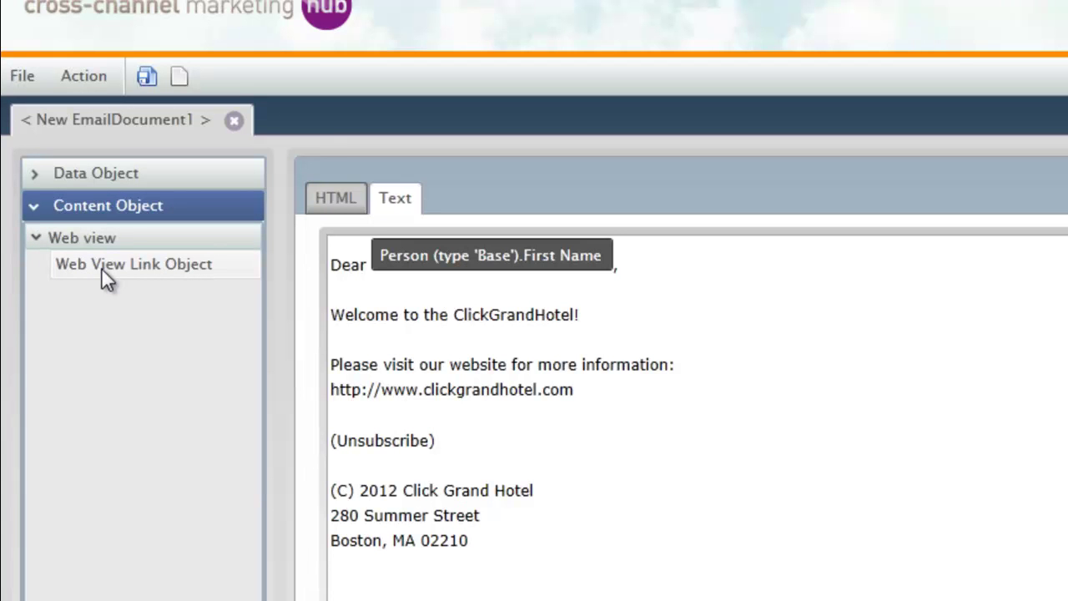
{"action": "left_click", "coordinate": [330, 261]}
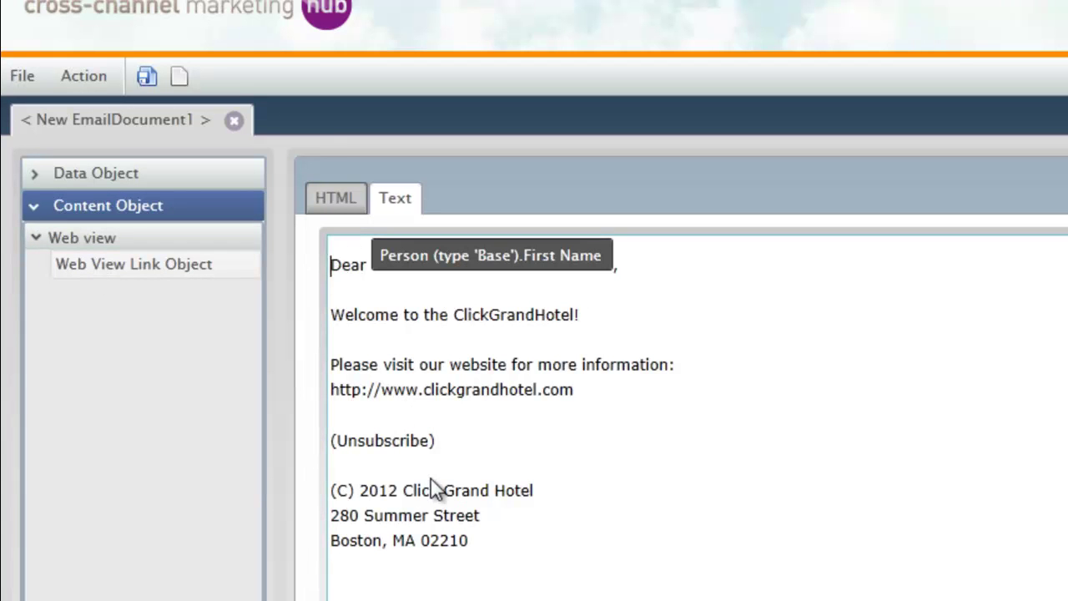
{"action": "key", "text": "Return"}
{"action": "key", "text": "Return"}
{"action": "key", "text": "Up"}
{"action": "key", "text": "Up"}
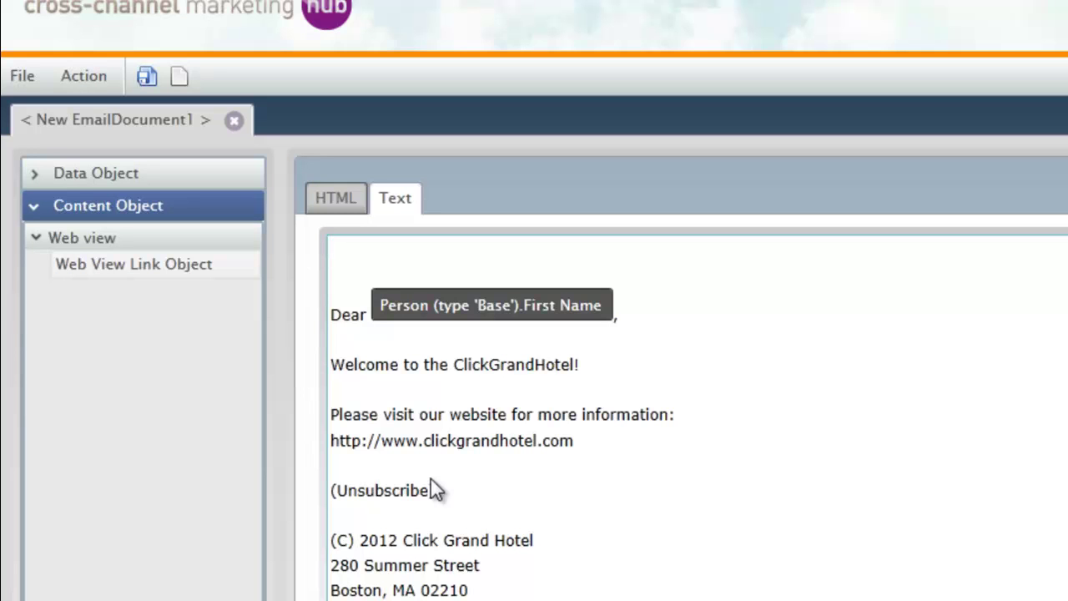
{"action": "type", "text": "To view this online:"}
{"action": "key", "text": "Return"}
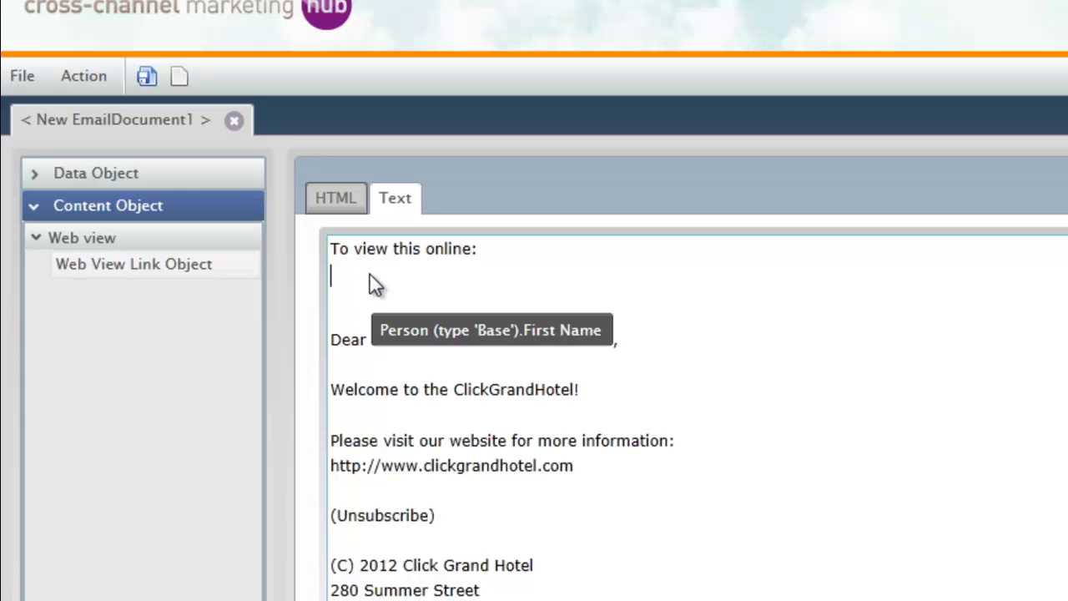
{"action": "left_click_drag", "start_coordinate": [78, 265], "coordinate": [519, 275]}
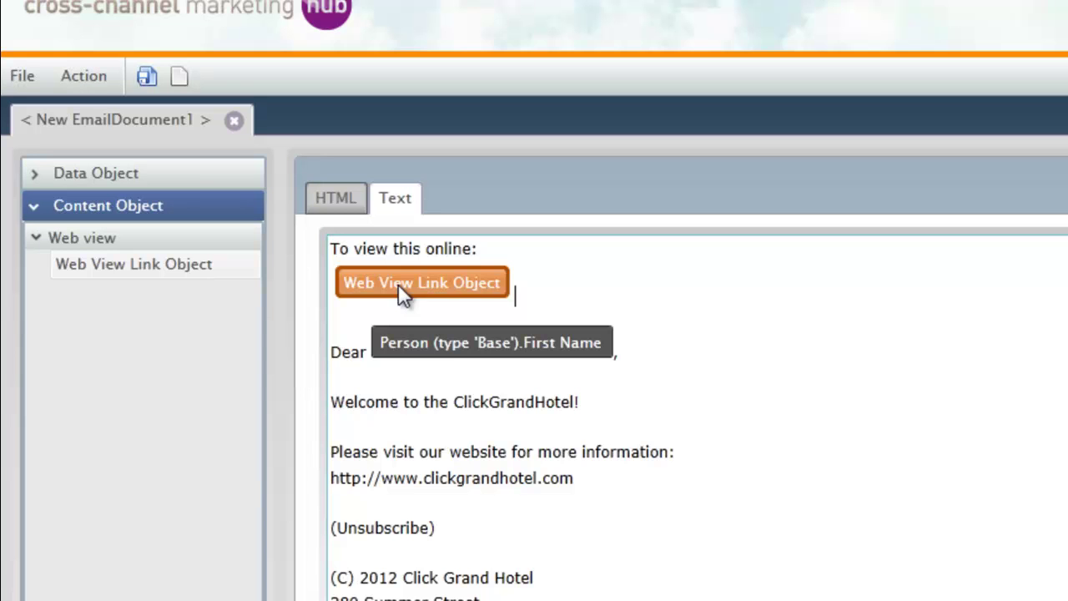
Replace the (Unsubscribe) placeholder in the text version with the Unsubscribe Form link object
{"action": "left_click", "coordinate": [52, 237]}
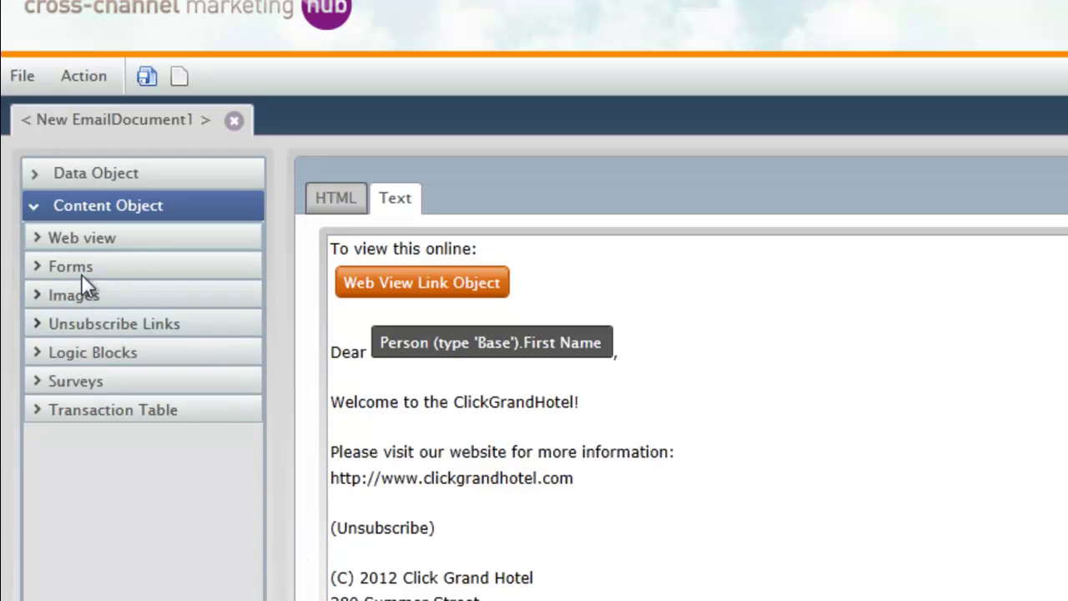
{"action": "left_click", "coordinate": [37, 325]}
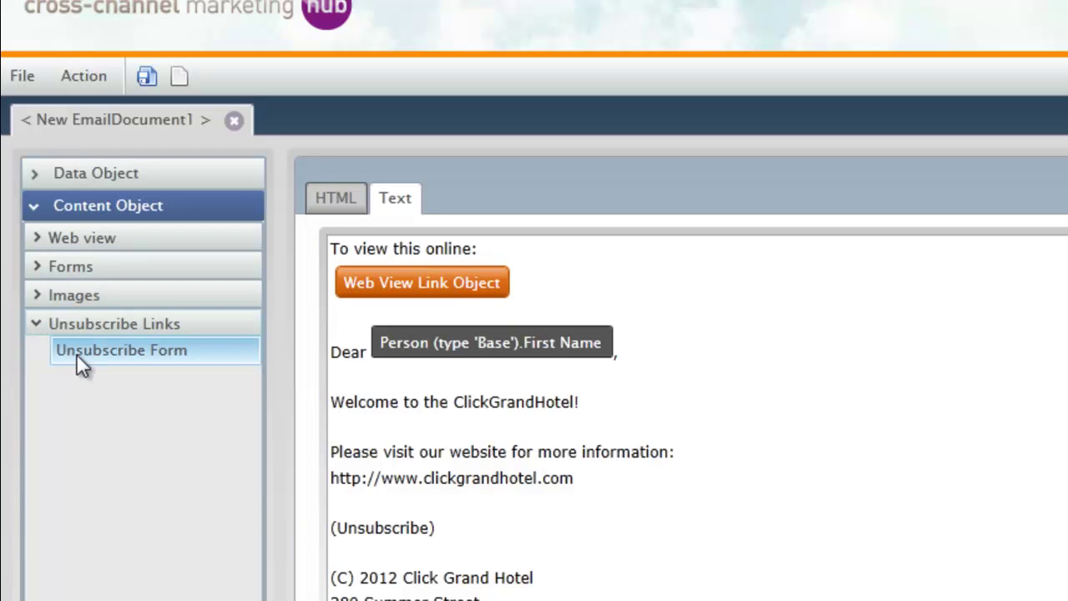
{"action": "left_click_drag", "start_coordinate": [438, 528], "coordinate": [322, 531]}
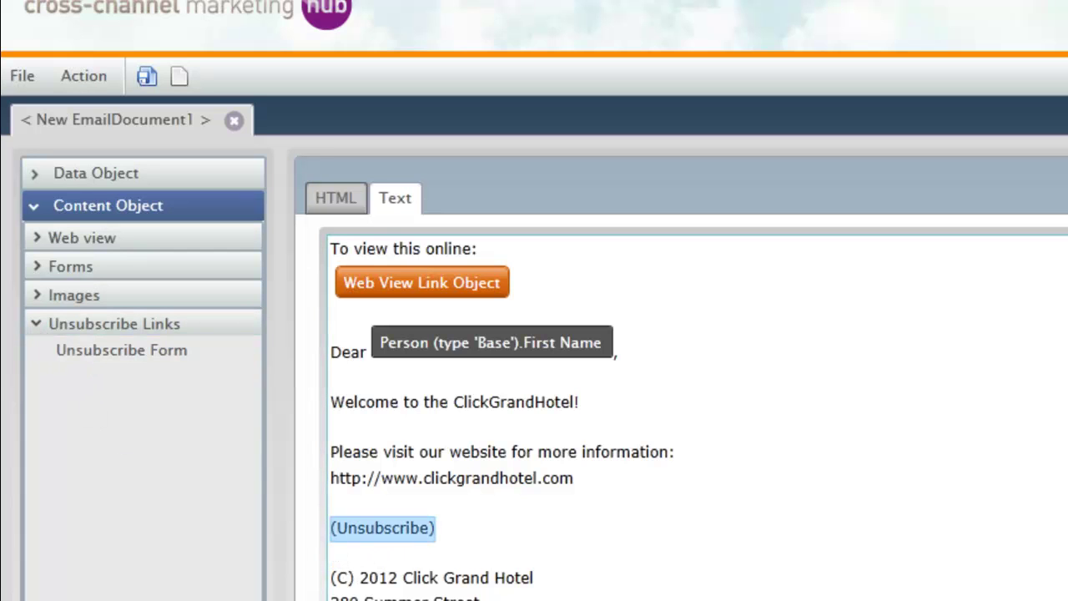
{"action": "key", "text": "Delete"}
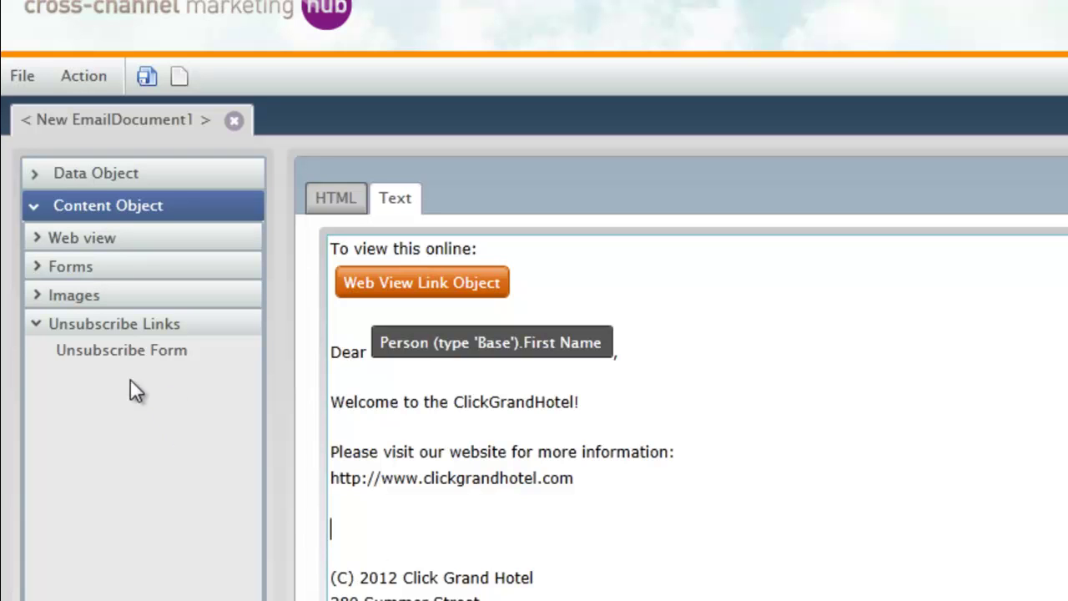
{"action": "left_click", "coordinate": [101, 350]}
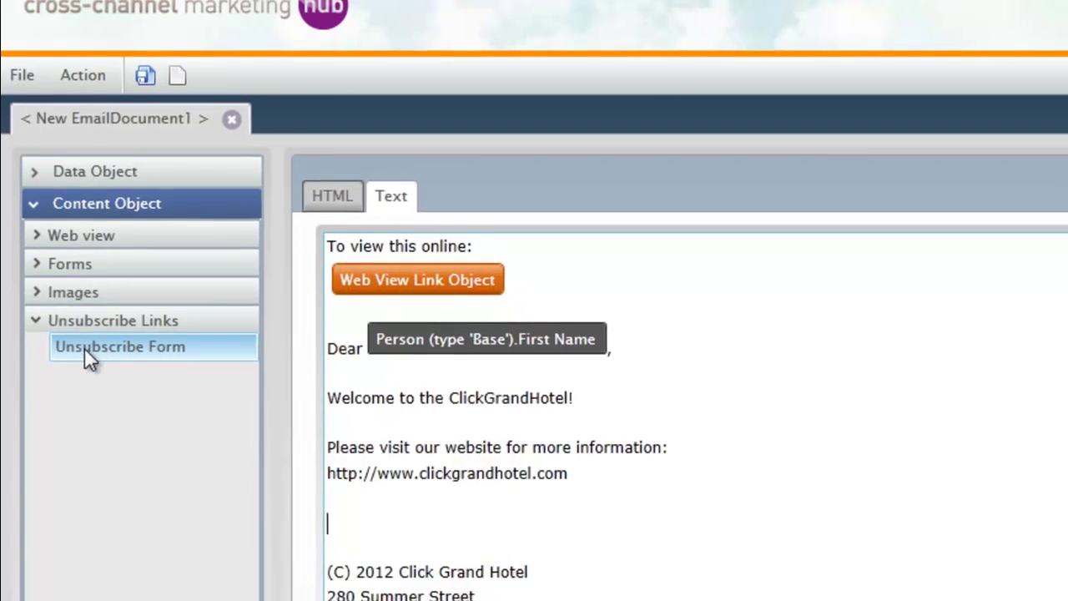
{"action": "left_click_drag", "start_coordinate": [86, 348], "coordinate": [419, 528]}
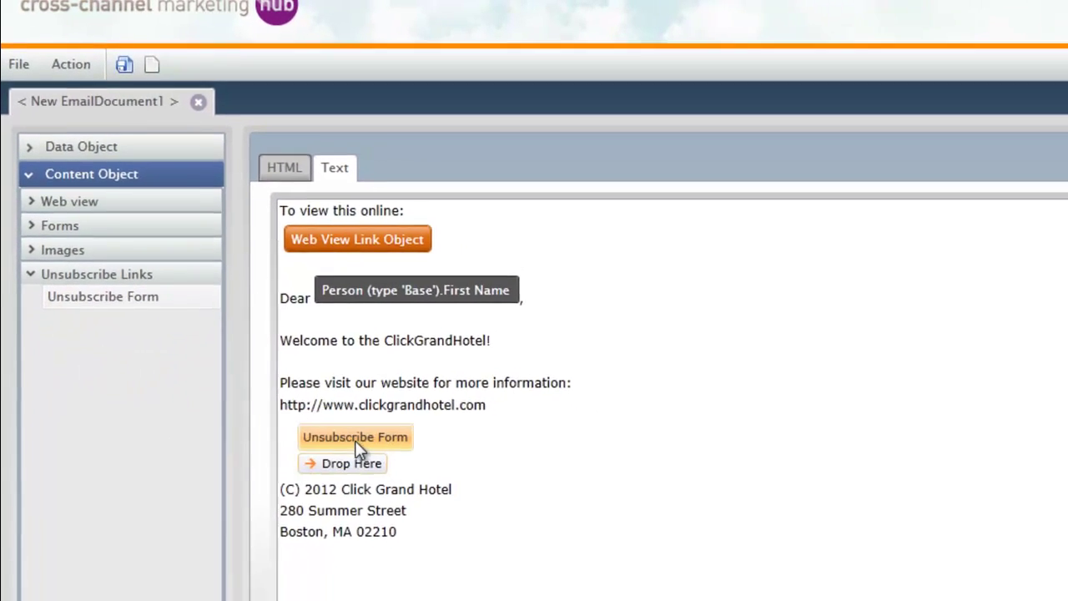
{"action": "left_click_drag", "start_coordinate": [357, 449], "coordinate": [394, 450]}
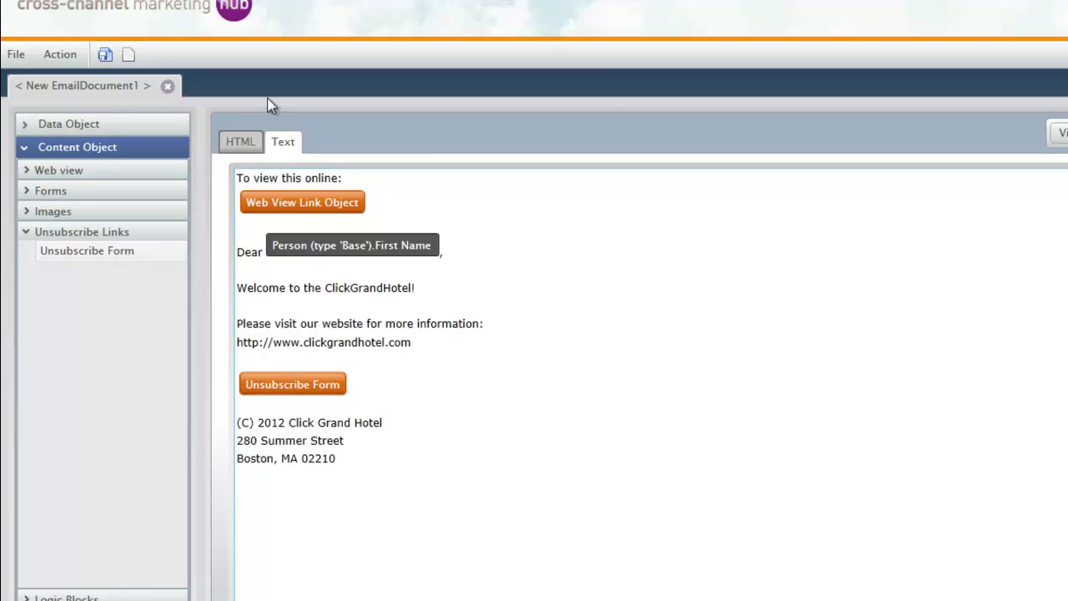
In the HTML version, add a <br> tag after the Contact Us link and insert the Unsubscribe Form object on the line beneath
{"action": "left_click", "coordinate": [239, 142]}
{"action": "scroll", "coordinate": [492, 409], "scroll_direction": "down", "scroll_amount": 3}
{"action": "scroll", "coordinate": [500, 417], "scroll_direction": "down", "scroll_amount": 10}
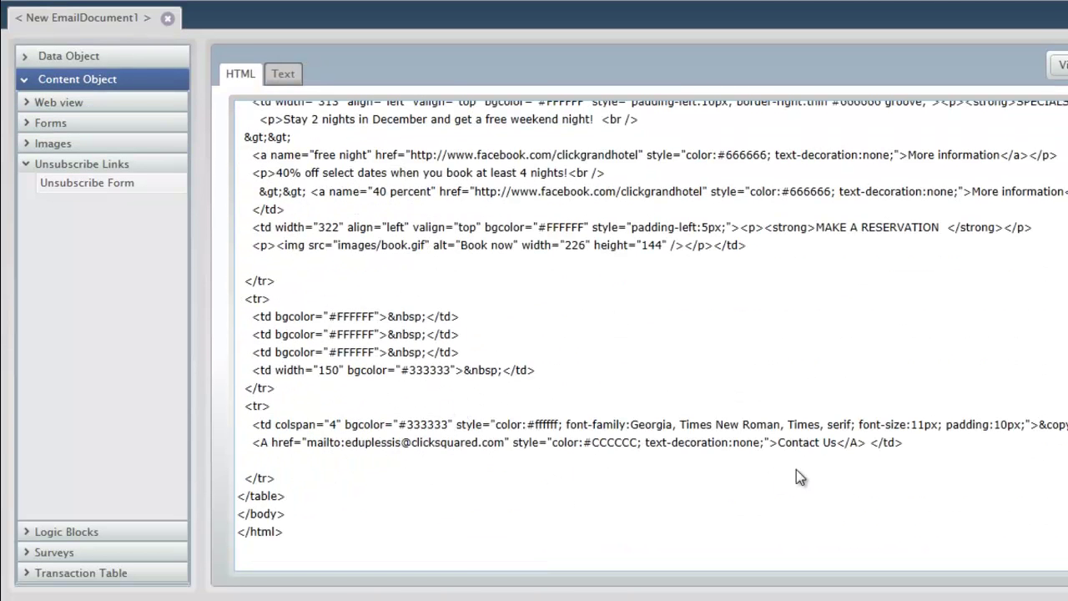
{"action": "left_click", "coordinate": [870, 443]}
{"action": "type", "text": "<br>"}
{"action": "key", "text": "Return"}
{"action": "key", "text": "Return"}
{"action": "mouse_move", "coordinate": [61, 177]}
{"action": "left_mouse_down"}
{"action": "mouse_move", "coordinate": [149, 251]}
{"action": "mouse_move", "coordinate": [286, 335]}
{"action": "mouse_move", "coordinate": [317, 484]}
{"action": "mouse_move", "coordinate": [317, 472]}
{"action": "left_mouse_up"}
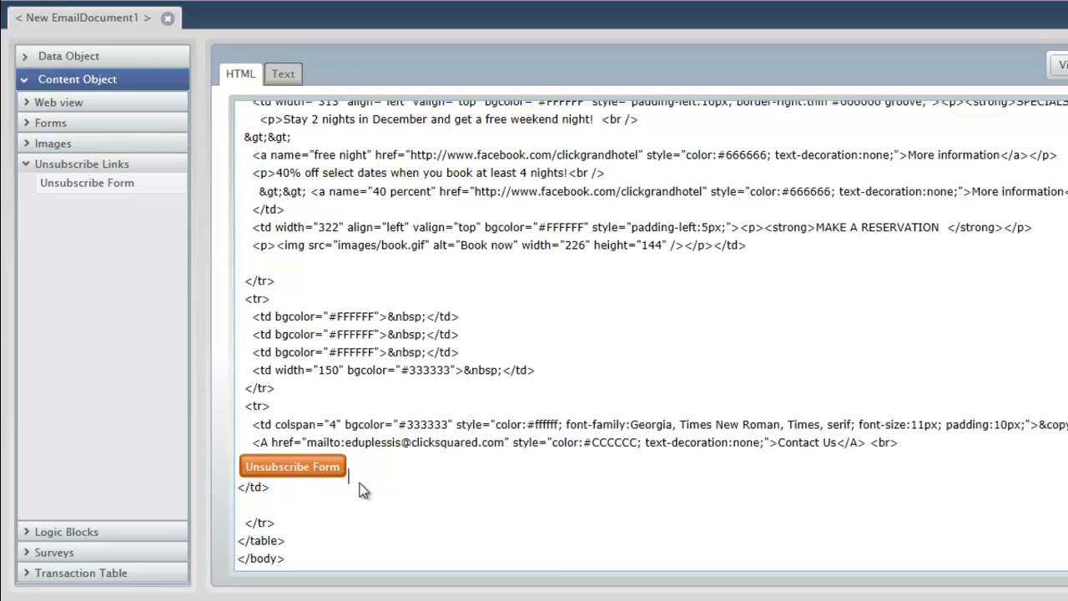
Set the link text of the HTML version's Unsubscribe Form object to "Unsubscribe from marketing emails" and save the configuration
{"action": "double_click", "coordinate": [287, 467]}
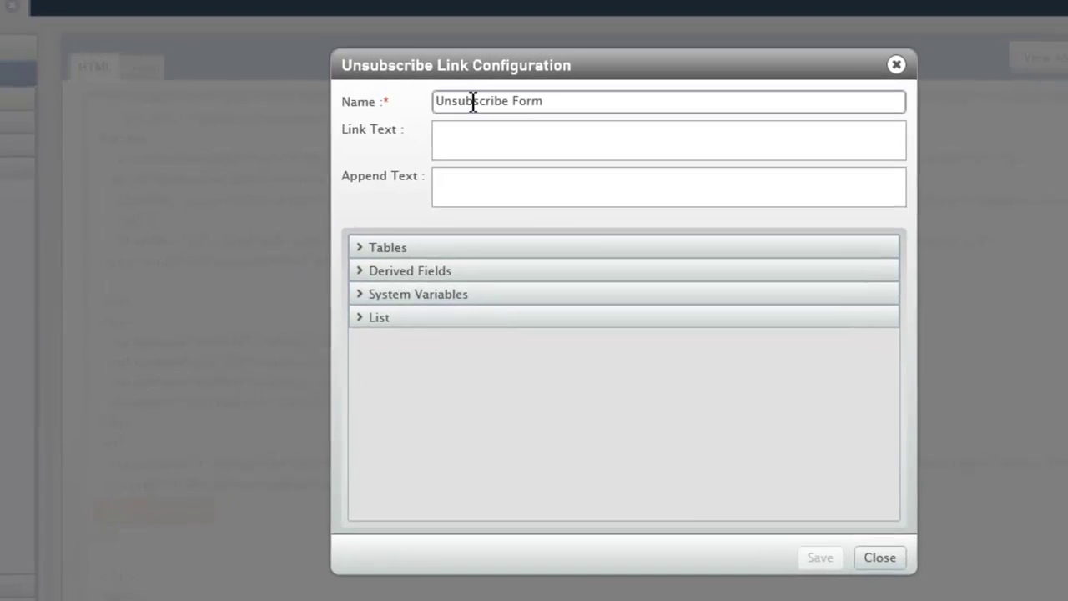
{"action": "left_click", "coordinate": [424, 136]}
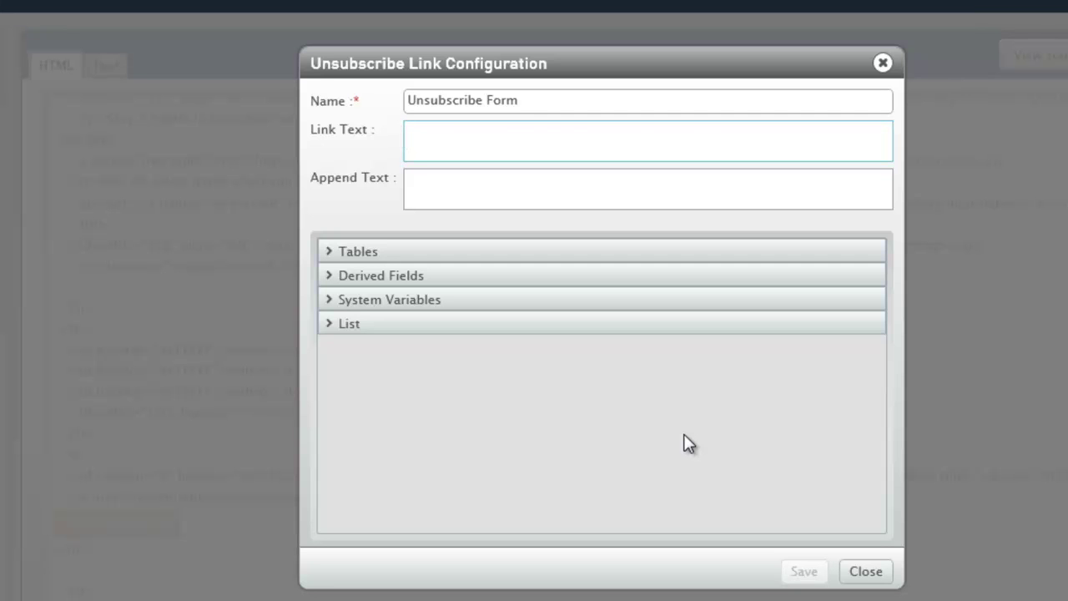
{"action": "type", "text": "Unsubscribe from marketing emails"}
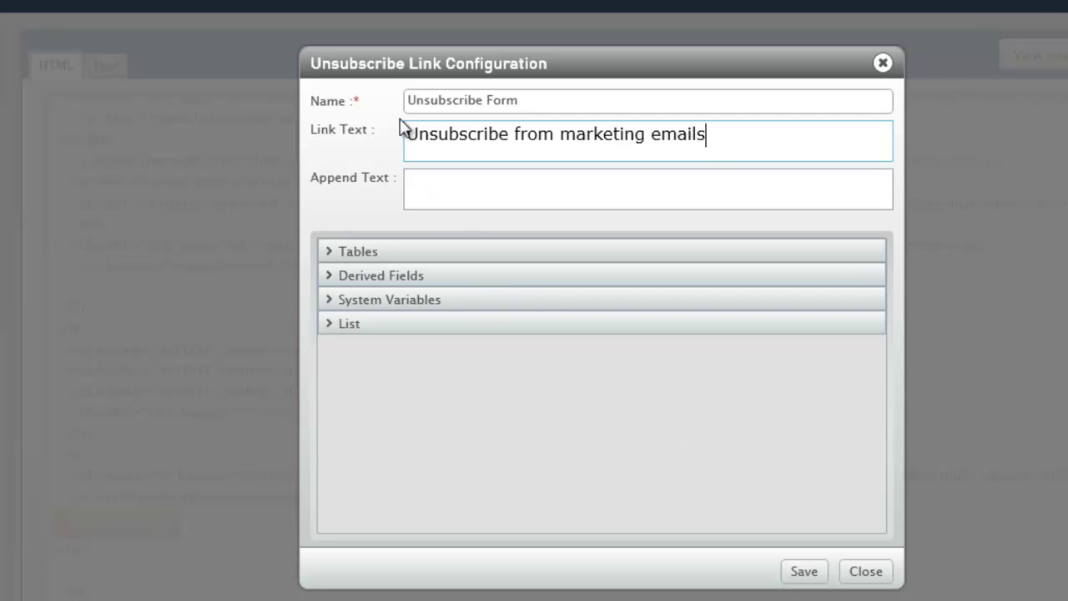
{"action": "left_click_drag", "start_coordinate": [408, 133], "coordinate": [714, 164]}
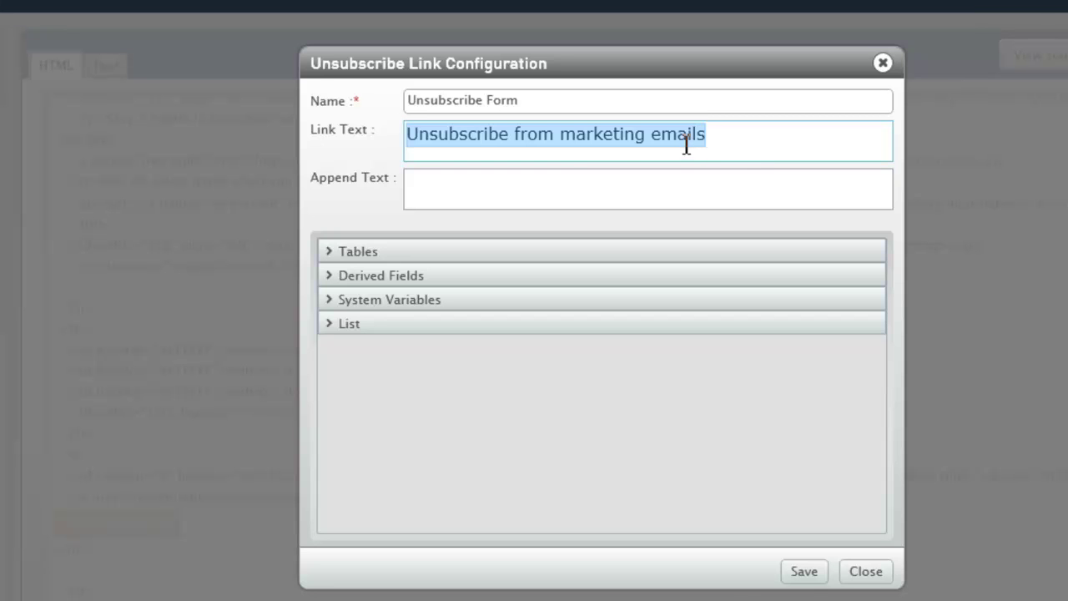
{"action": "left_click", "coordinate": [804, 573]}
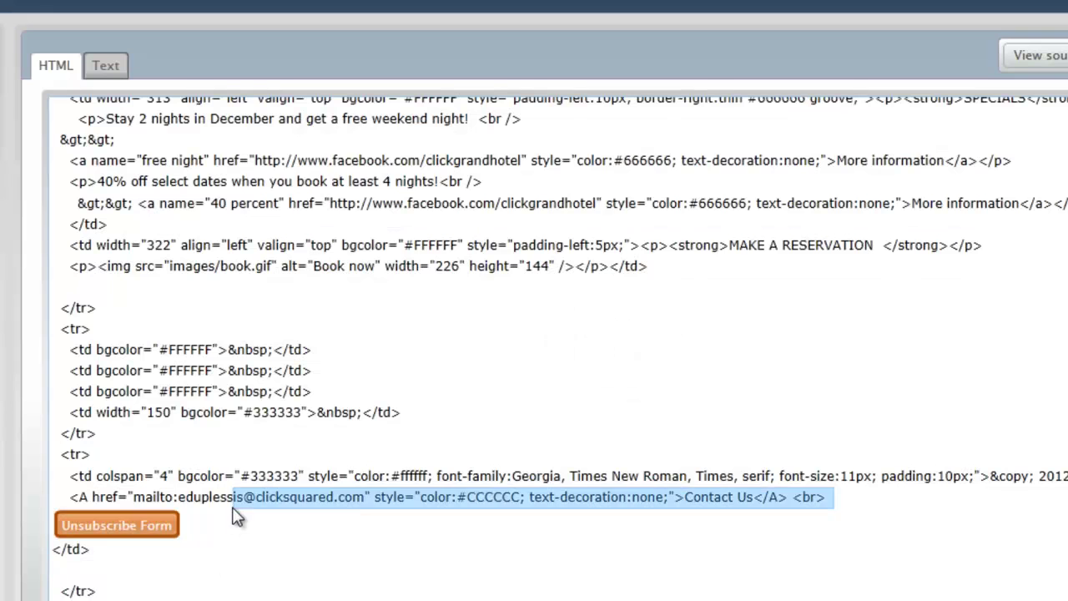
{"action": "left_click", "coordinate": [221, 536]}
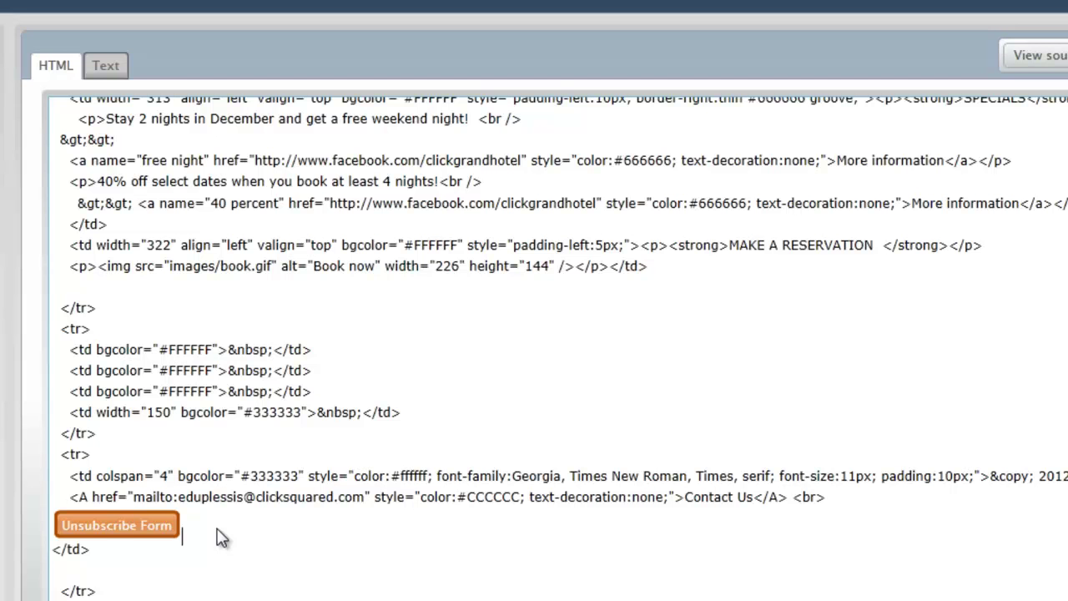
Examine the banner image's relative path in the HTML code and the Web Images folder among the image content objects
{"action": "scroll", "coordinate": [376, 500], "scroll_direction": "up", "scroll_amount": 2}
{"action": "left_click", "coordinate": [653, 486]}
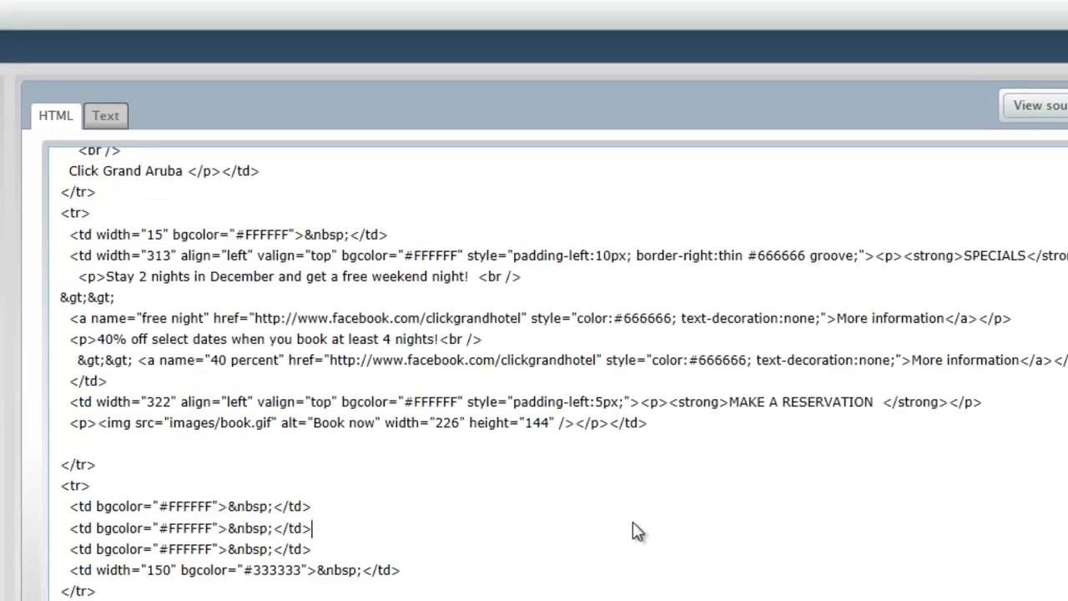
{"action": "scroll", "coordinate": [433, 467], "scroll_direction": "up", "scroll_amount": 7}
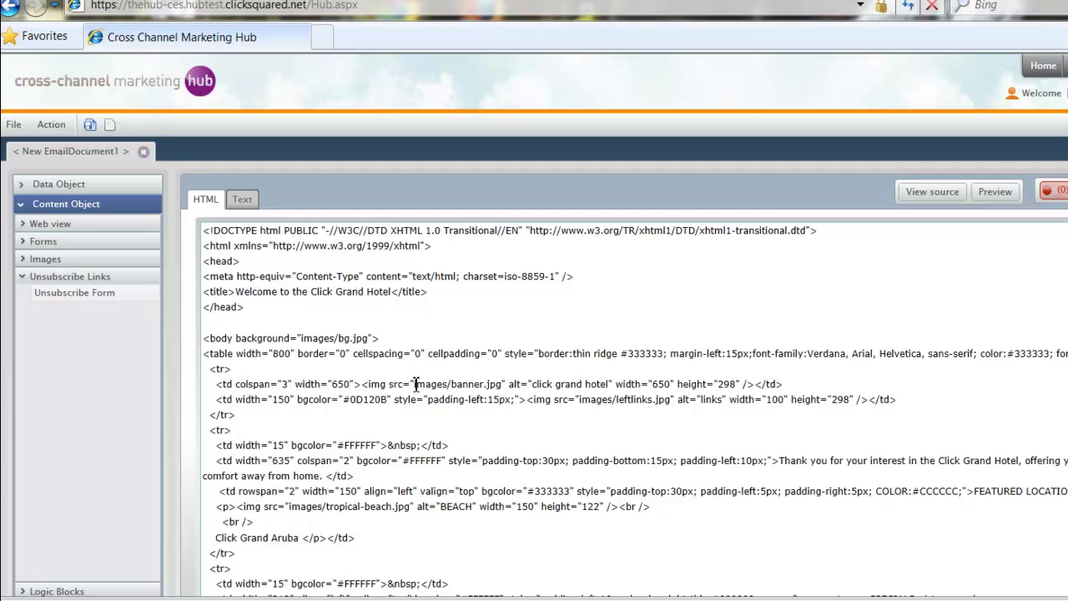
{"action": "left_click_drag", "start_coordinate": [416, 386], "coordinate": [505, 390]}
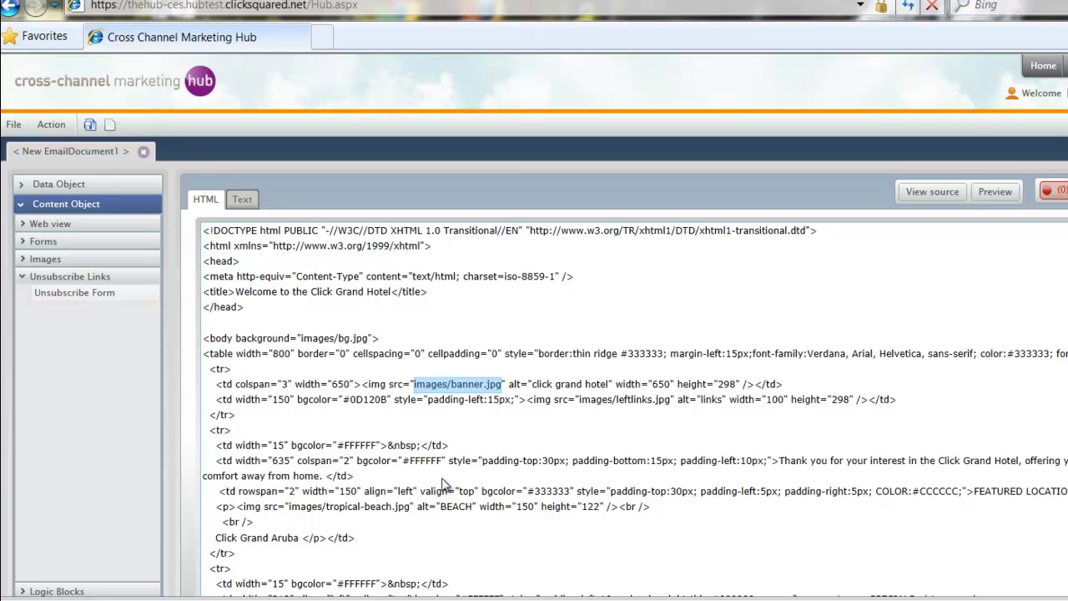
{"action": "left_click", "coordinate": [26, 262]}
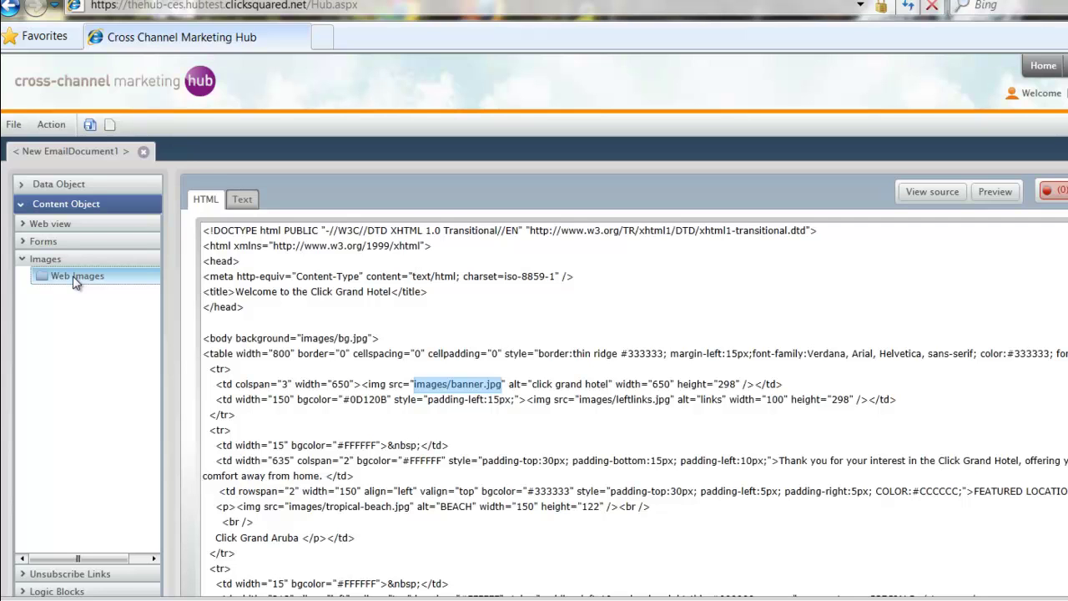
{"action": "left_click", "coordinate": [757, 373]}
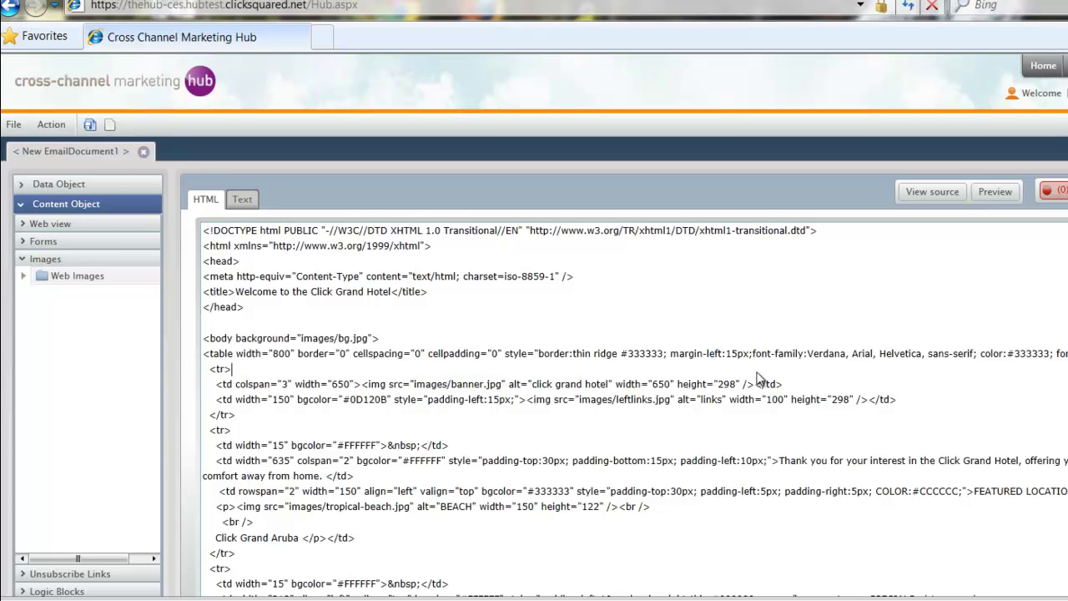